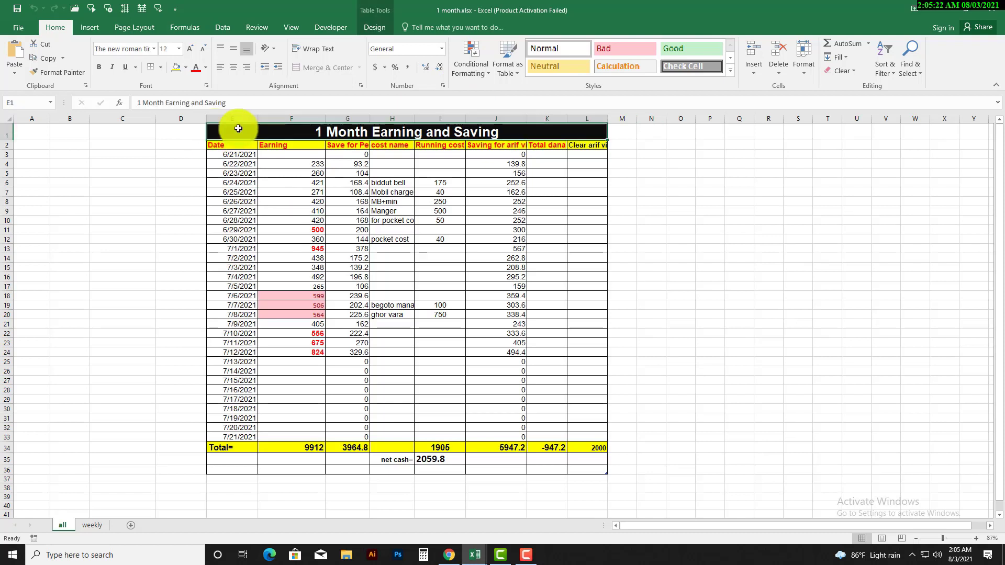
Fill the title row and the cells E3:G33 with the standard green colour.
click(185, 67)
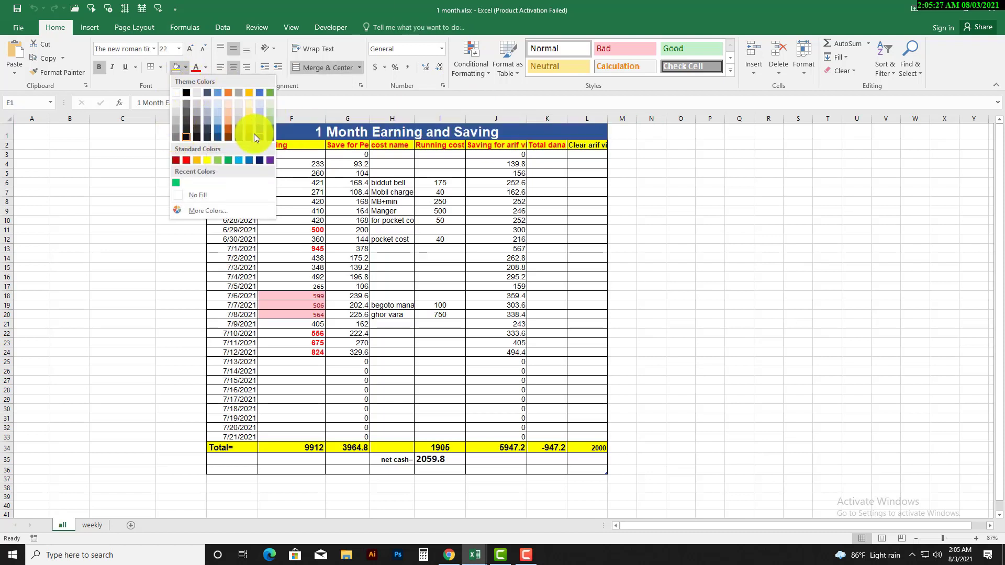
click(230, 159)
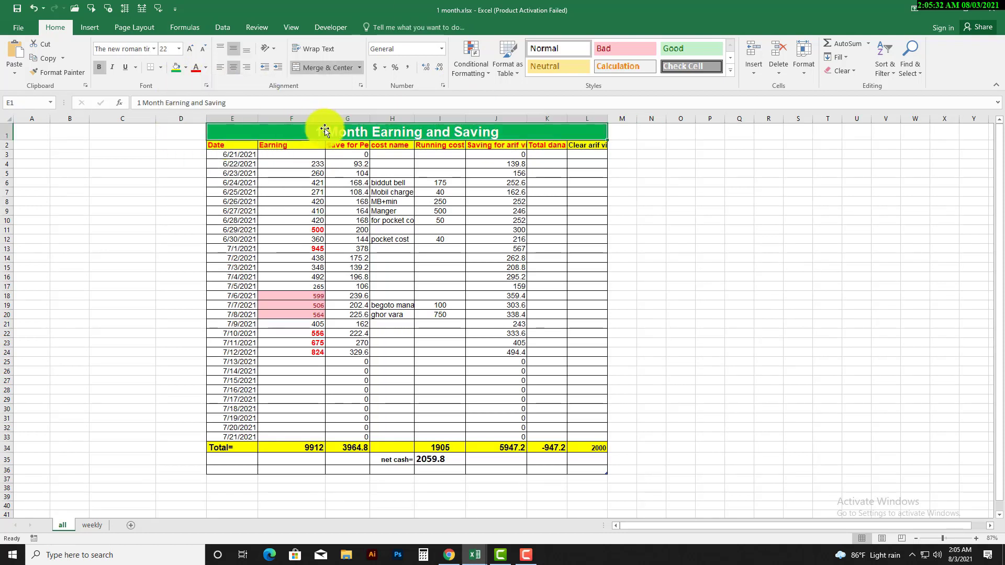
drag(232, 155, 362, 436)
click(182, 67)
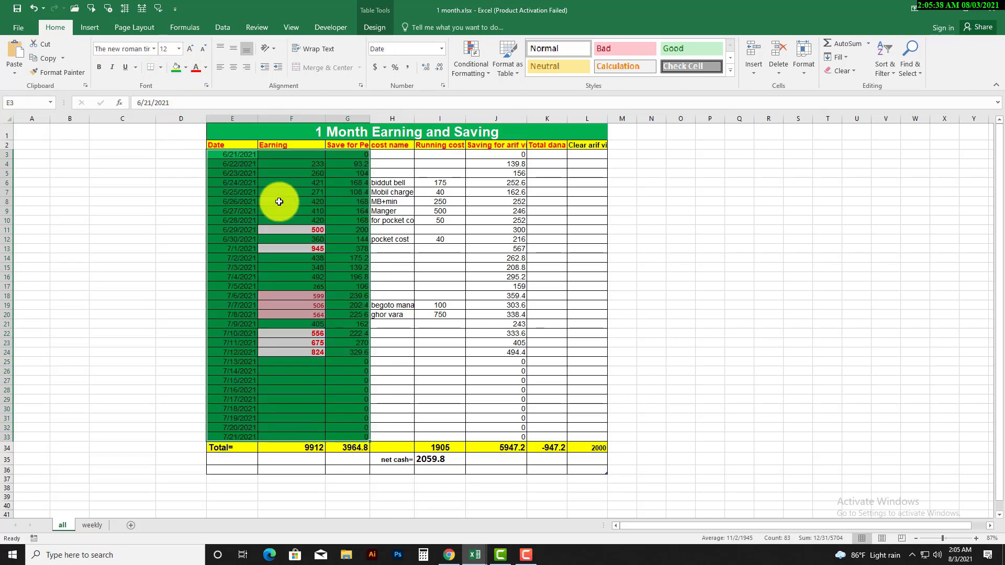
Fill the cells H2:L33 with a light gold colour.
drag(392, 145, 587, 437)
click(185, 68)
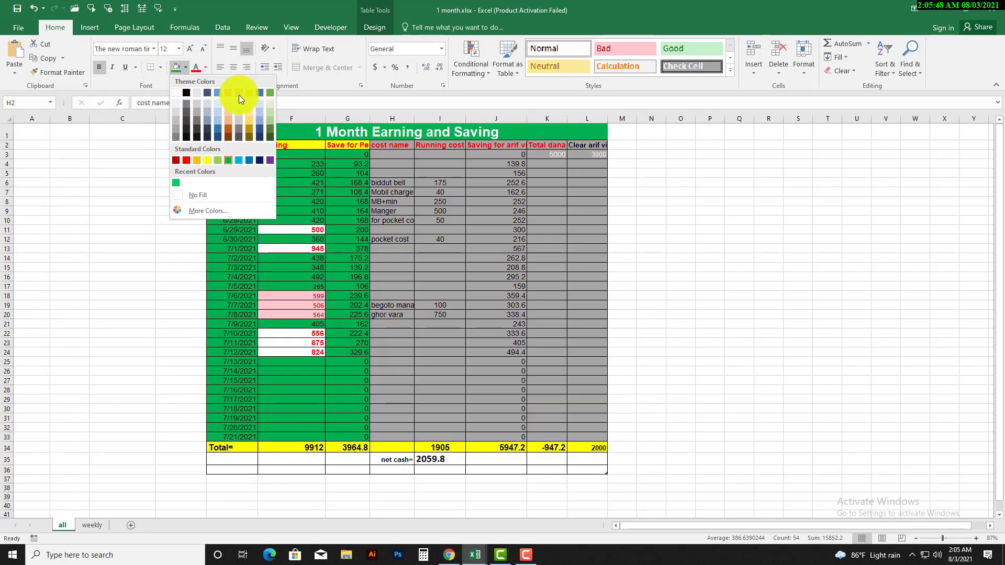
click(250, 106)
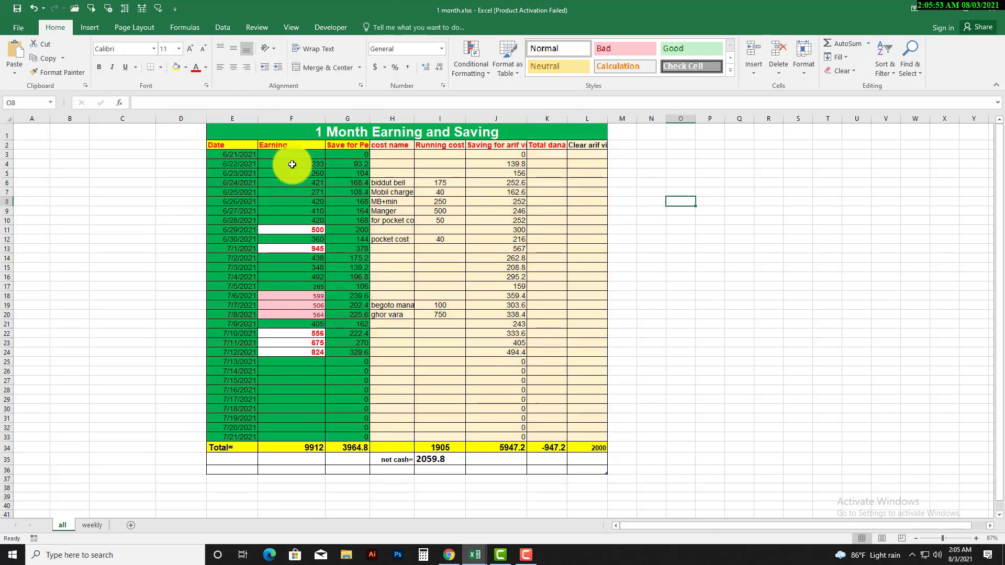
drag(231, 145, 358, 445)
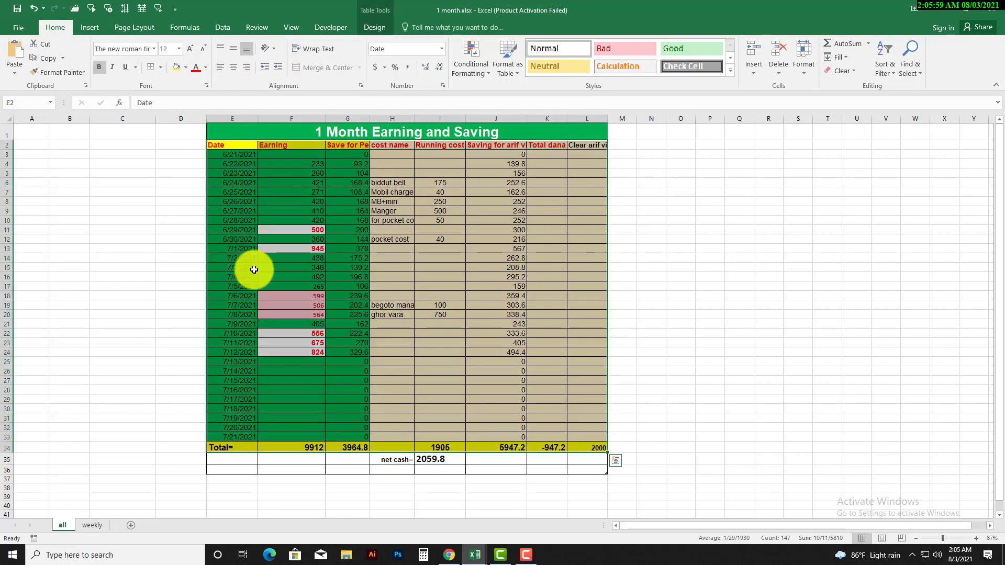
key(ctrl+q)
click(649, 288)
drag(587, 343, 181, 229)
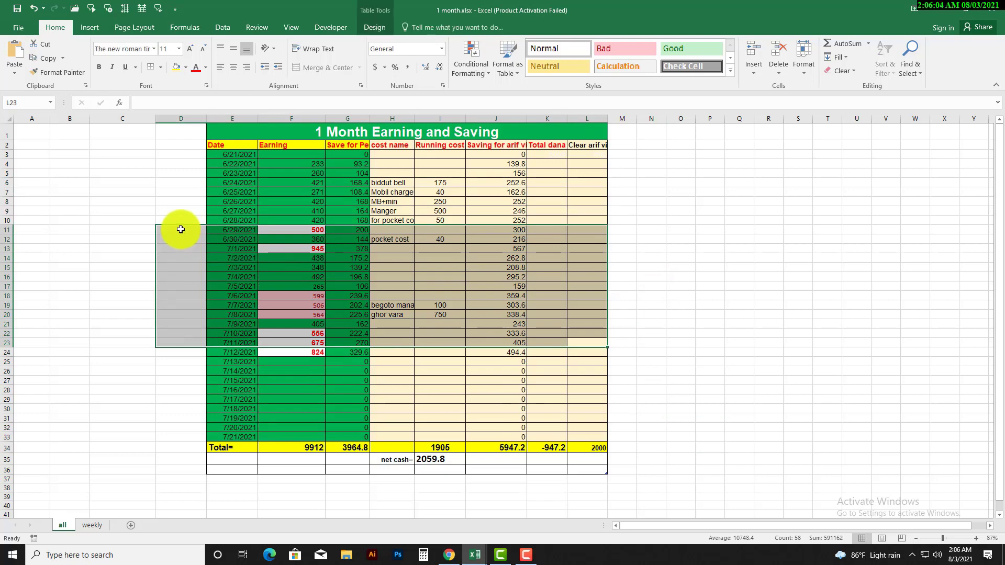
click(681, 229)
Delete the contents of the table from the title down to the Total row.
drag(225, 133, 420, 445)
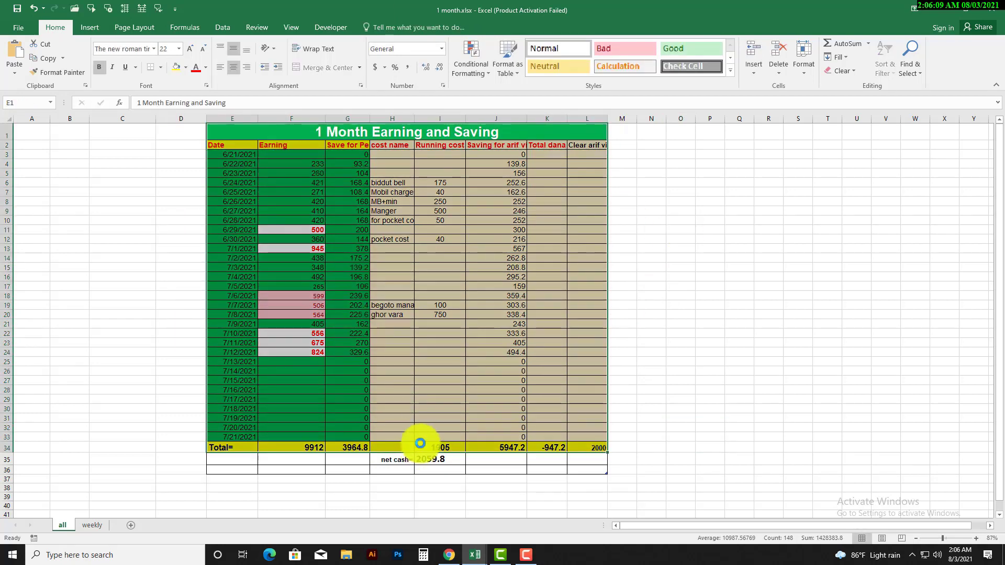
key(Delete)
click(441, 268)
click(630, 239)
Remove the fill colour and the remaining contents from the range E1:L36.
drag(216, 129, 386, 465)
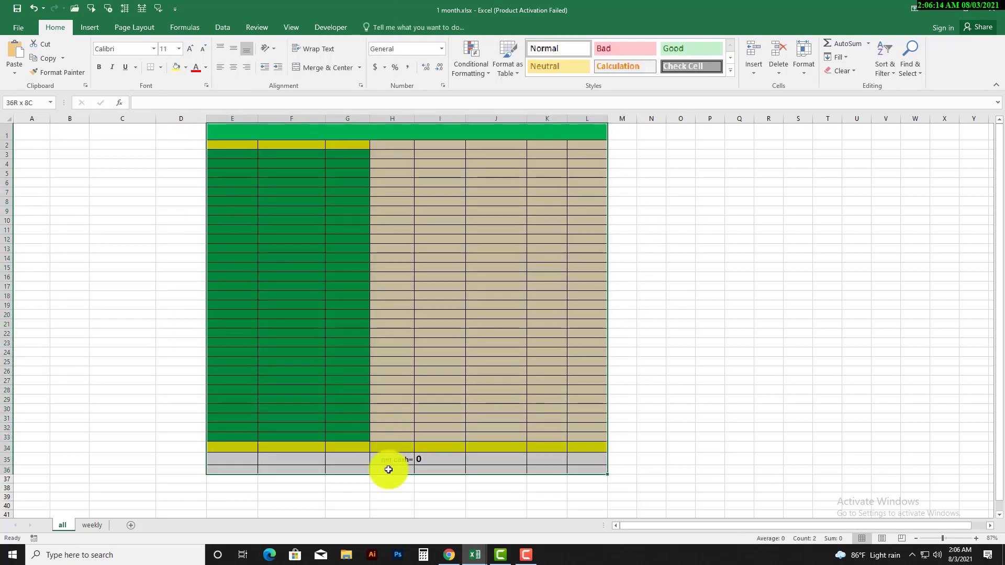
click(185, 67)
click(192, 195)
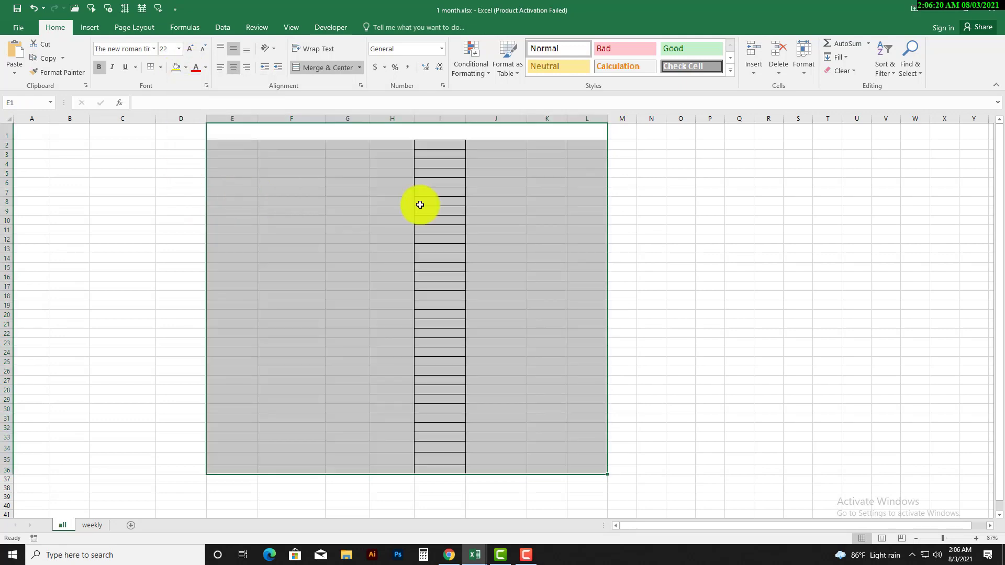
drag(492, 203, 348, 400)
drag(340, 268, 335, 259)
Browse the new-workbook templates, preview the Sales invoice tracker template, and return to the sheet.
key(alt+f)
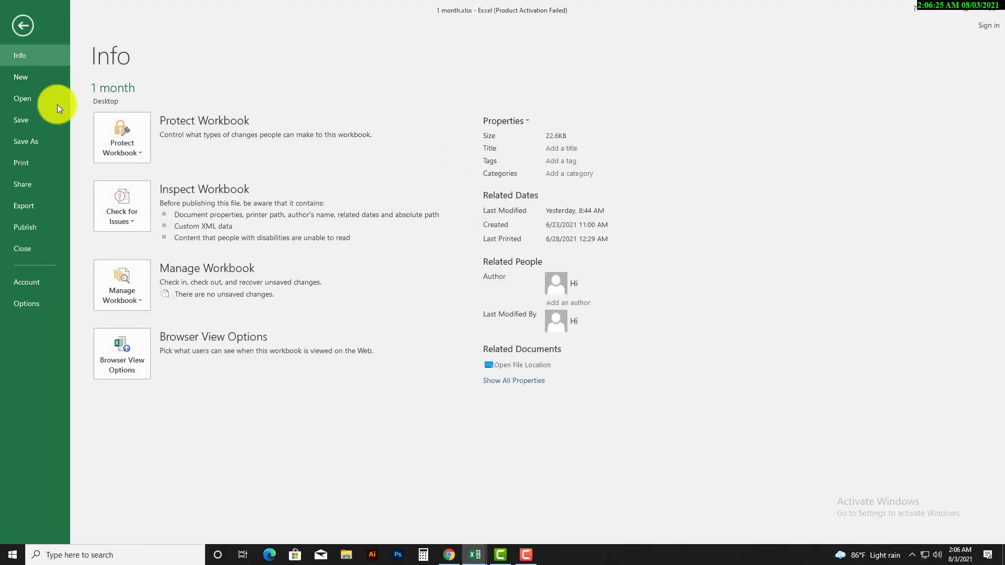
click(24, 77)
scroll(633, 256, down, 5)
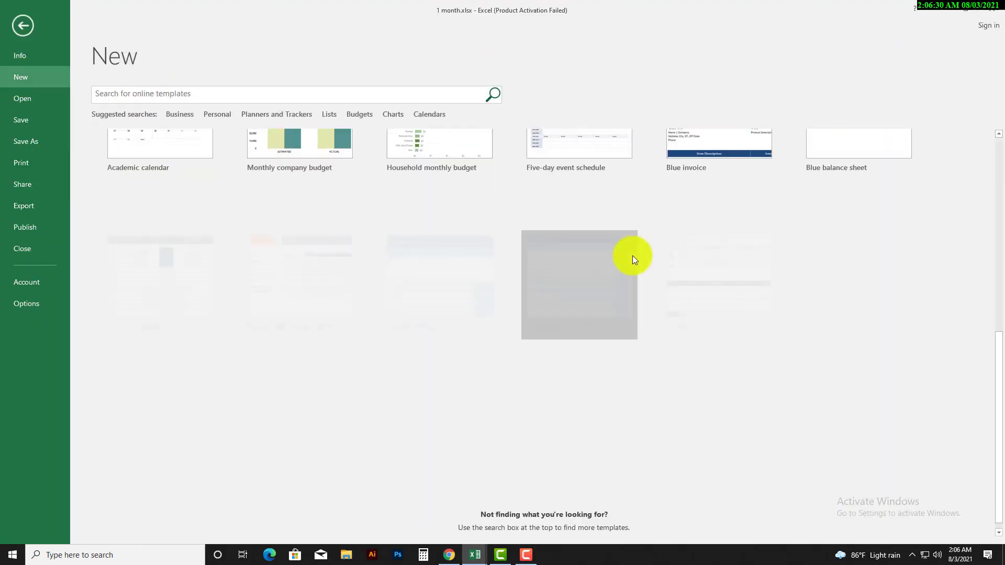
click(632, 256)
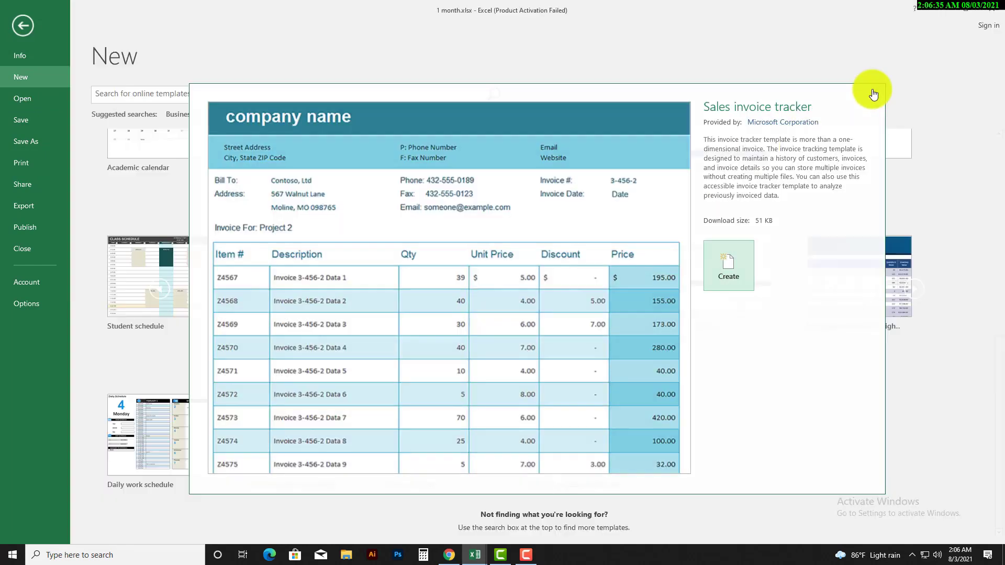
click(877, 91)
click(22, 26)
click(545, 257)
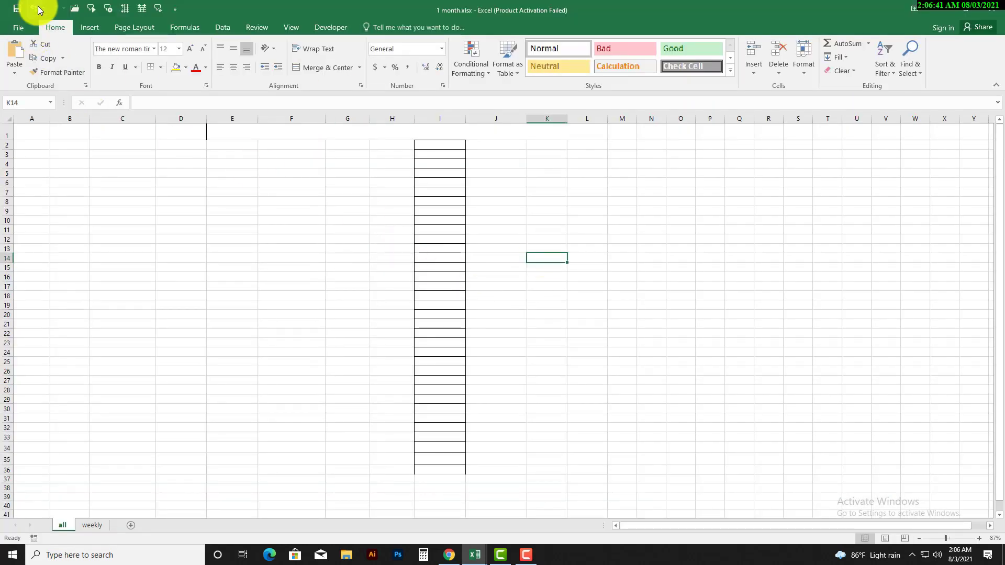
Undo all the colouring, deleting and clearing done on the earnings table.
click(34, 8)
click(33, 8)
click(34, 8)
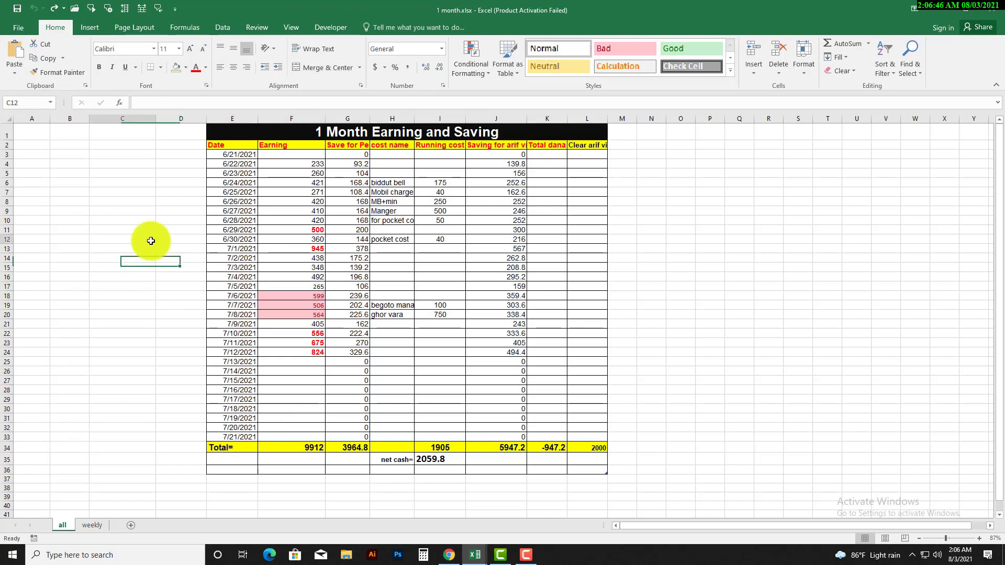
drag(31, 136, 124, 209)
click(69, 192)
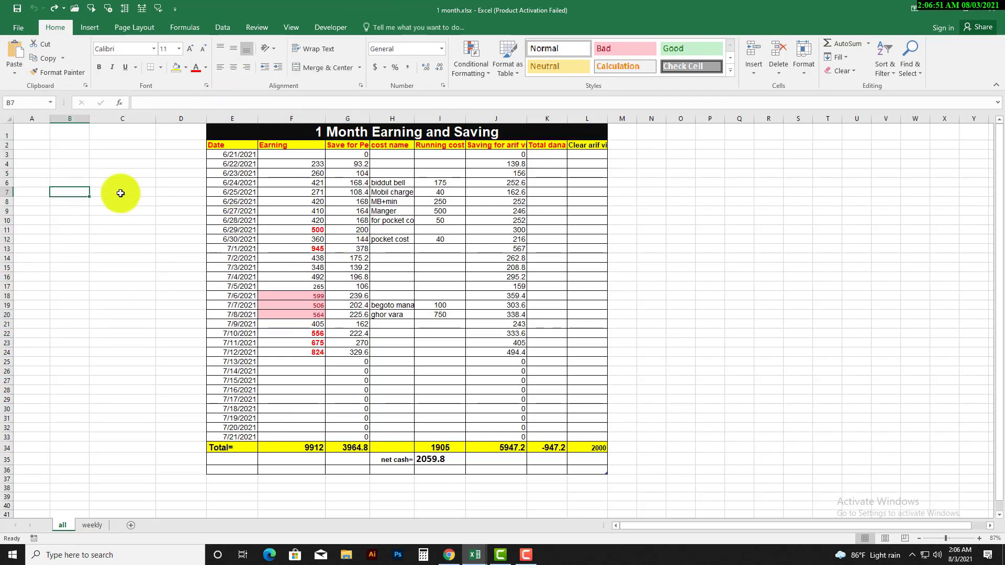
click(622, 164)
click(526, 555)
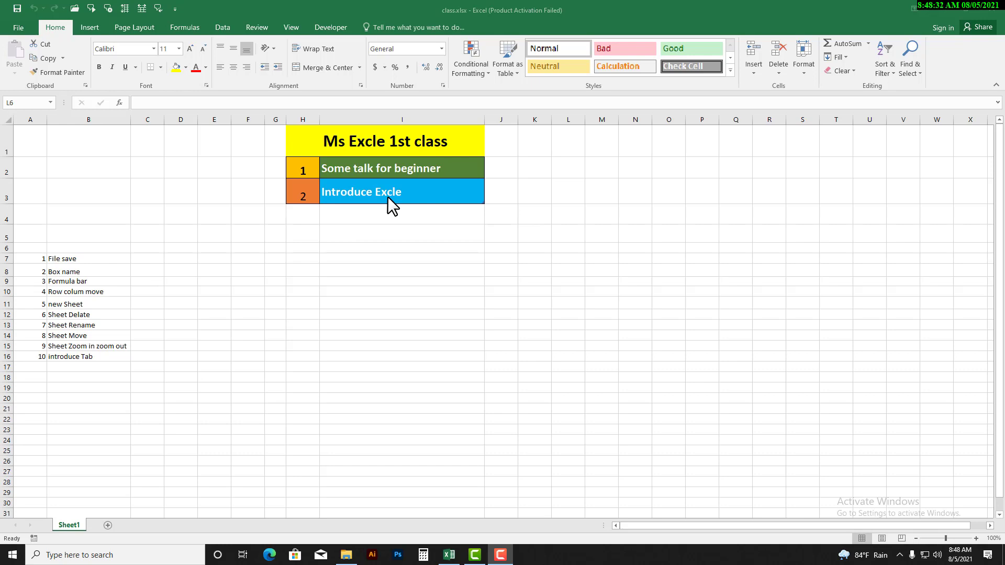
Minimise the class.xlsx workbook to the desktop and look through the installed applications.
click(938, 7)
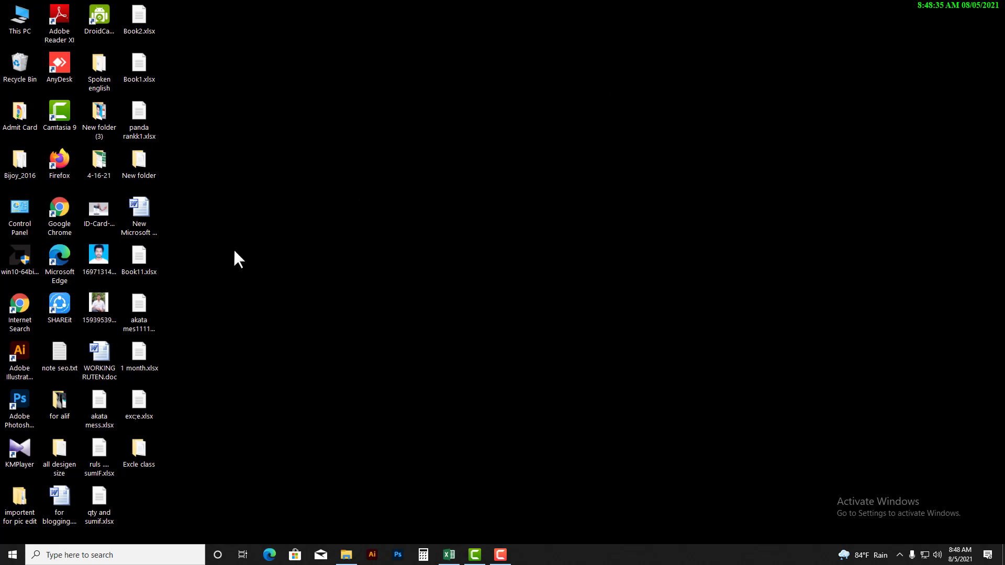
click(11, 554)
scroll(99, 341, down, 5)
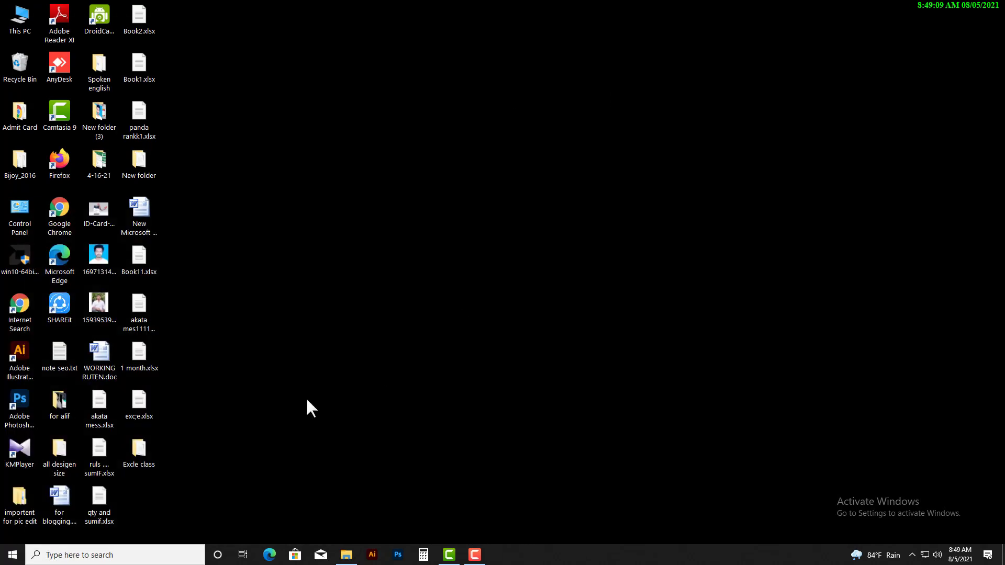
Launch Excel from the installed applications, dismiss the activation wizard, and create a blank workbook.
click(12, 555)
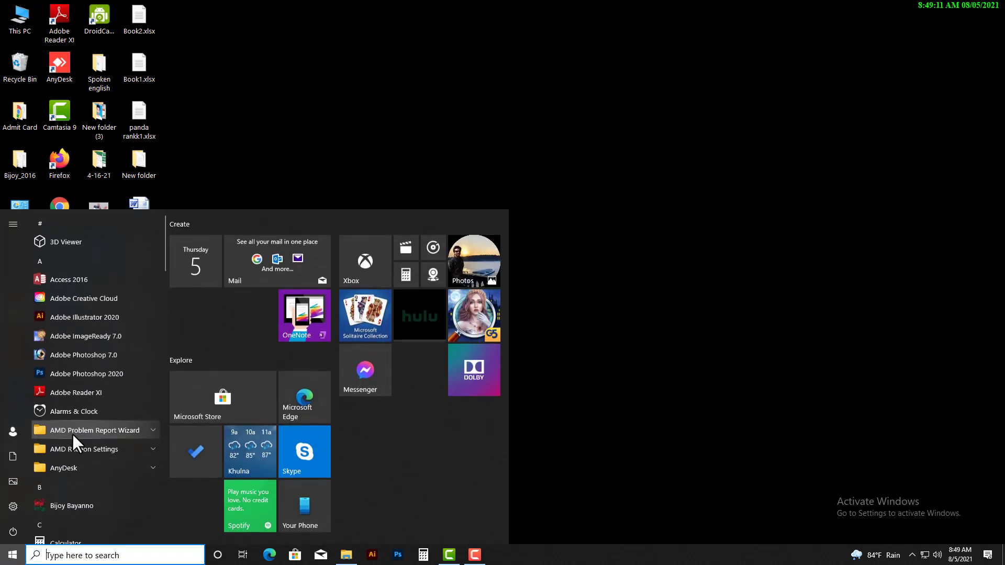
scroll(72, 434, down, 5)
click(61, 400)
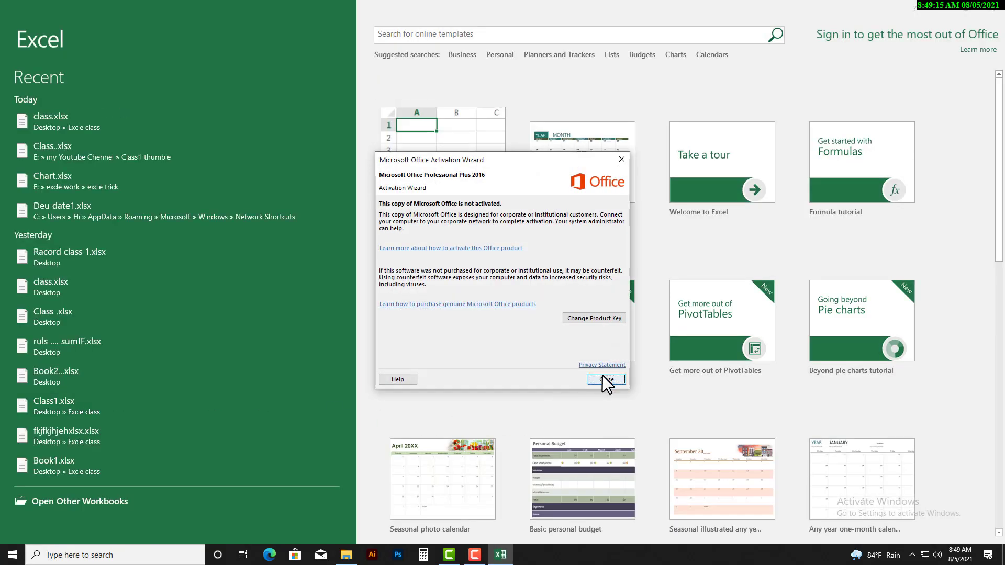
click(605, 379)
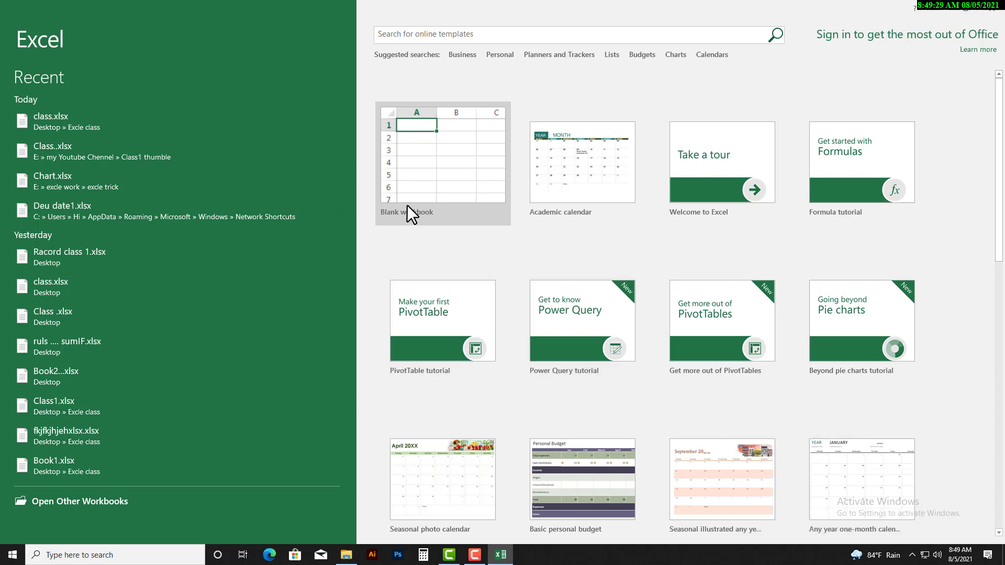
click(414, 193)
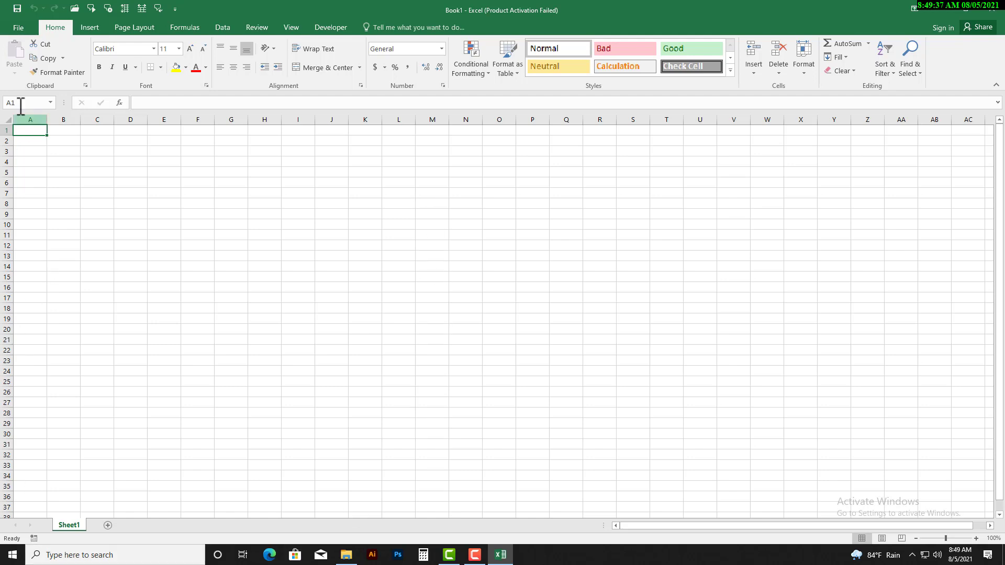
Bring up the Save As options for the new workbook and view the OneDrive and This PC locations.
click(24, 30)
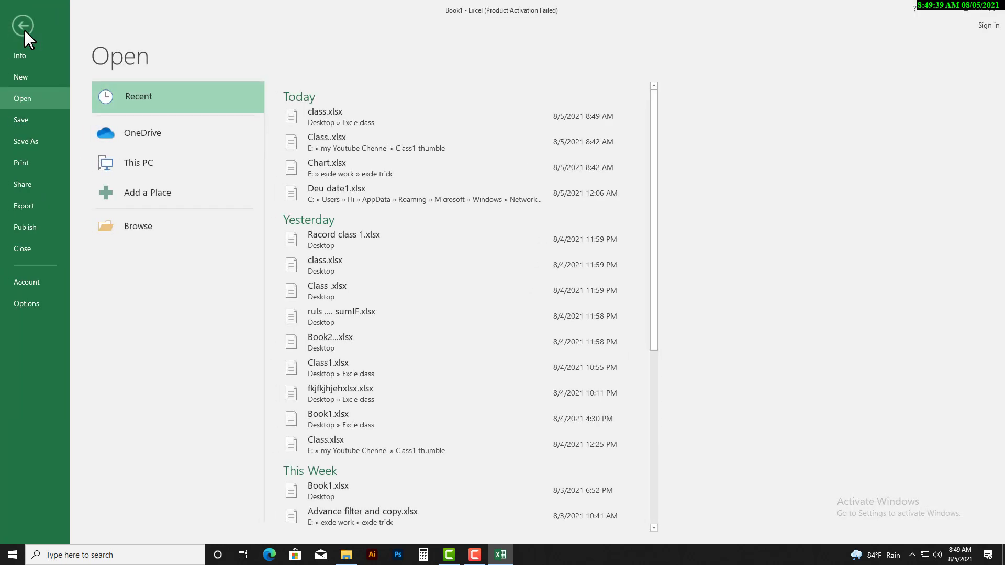
click(30, 134)
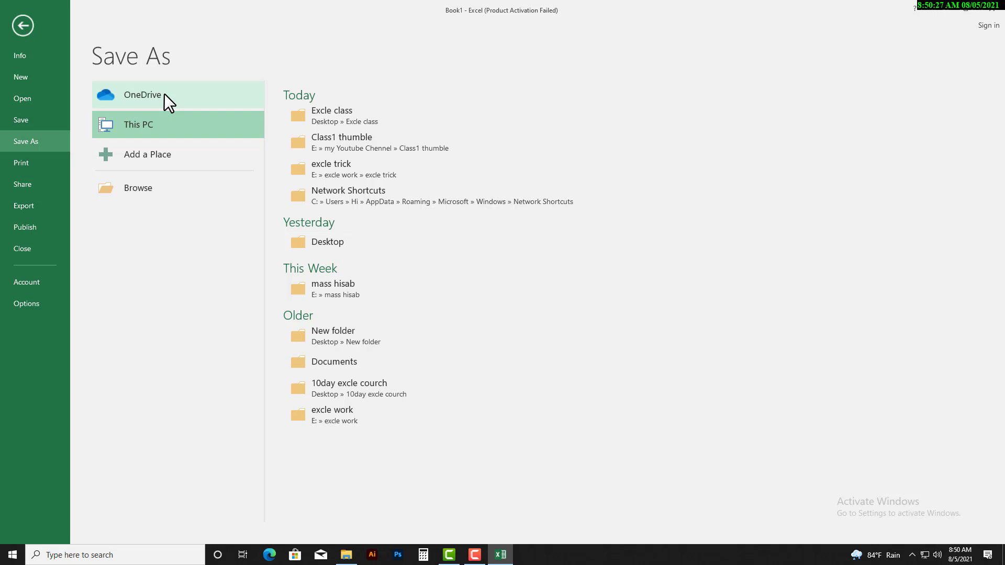
click(164, 93)
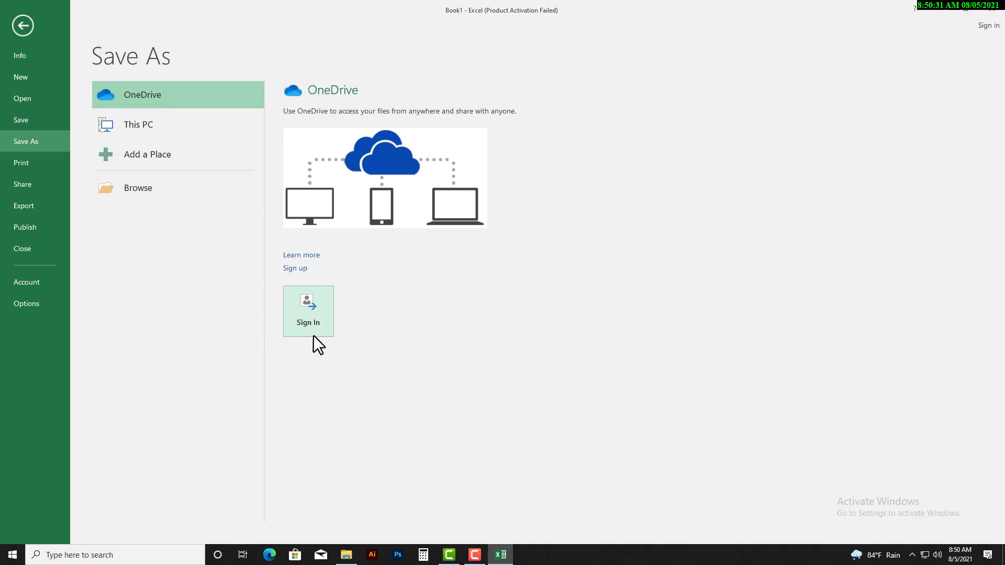
click(156, 128)
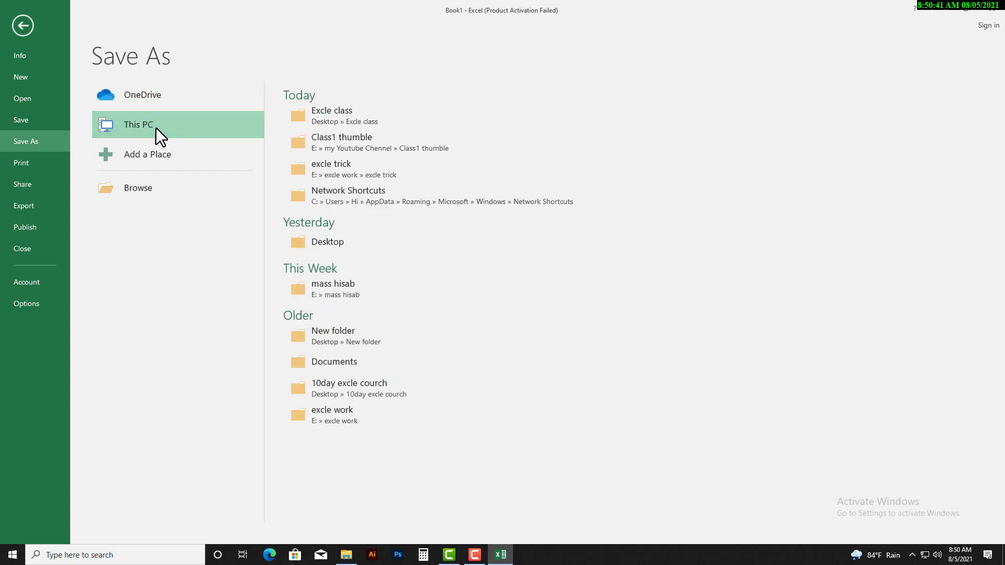
Browse to the Excle class folder on the Desktop as the save location.
click(155, 185)
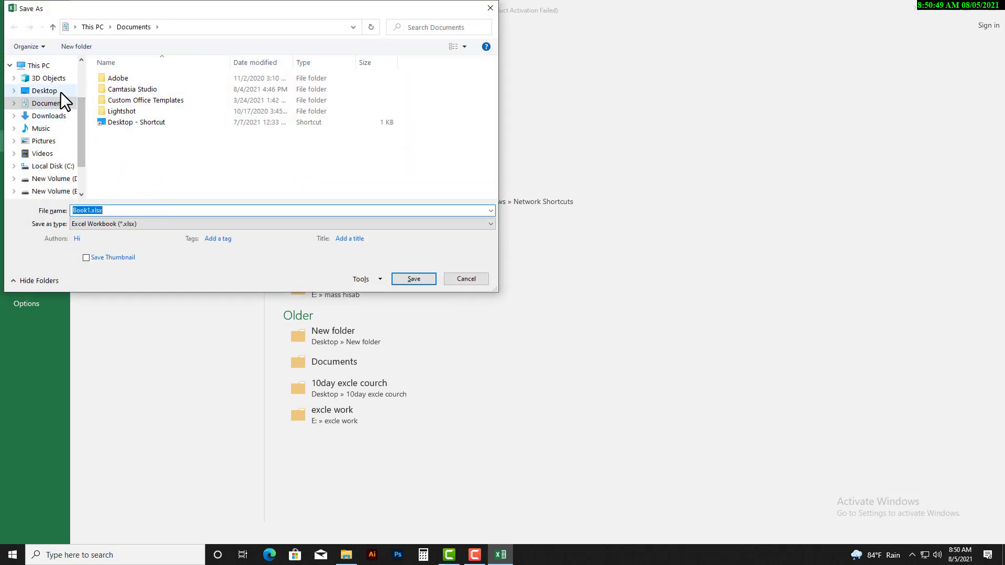
click(44, 91)
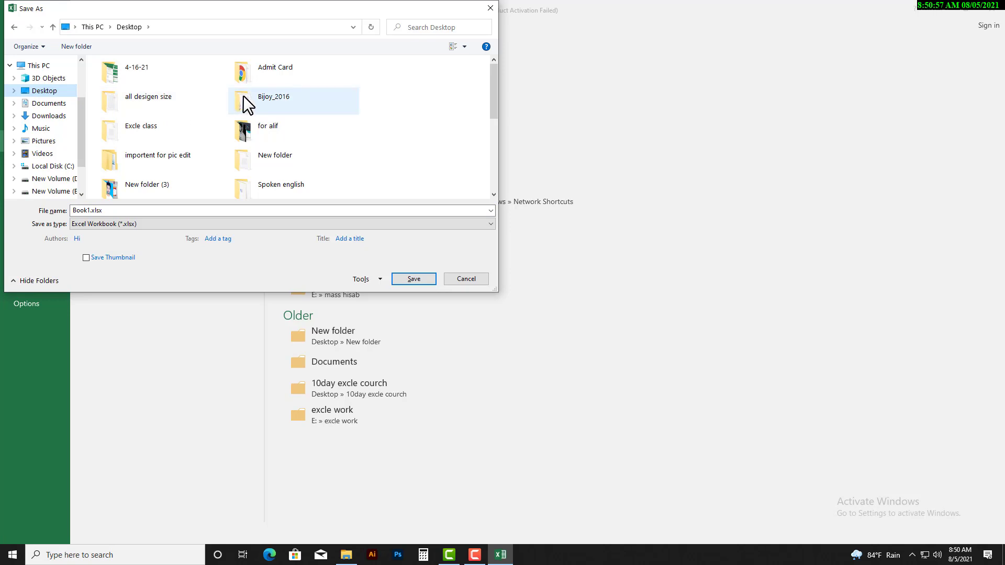
scroll(255, 129, down, 2)
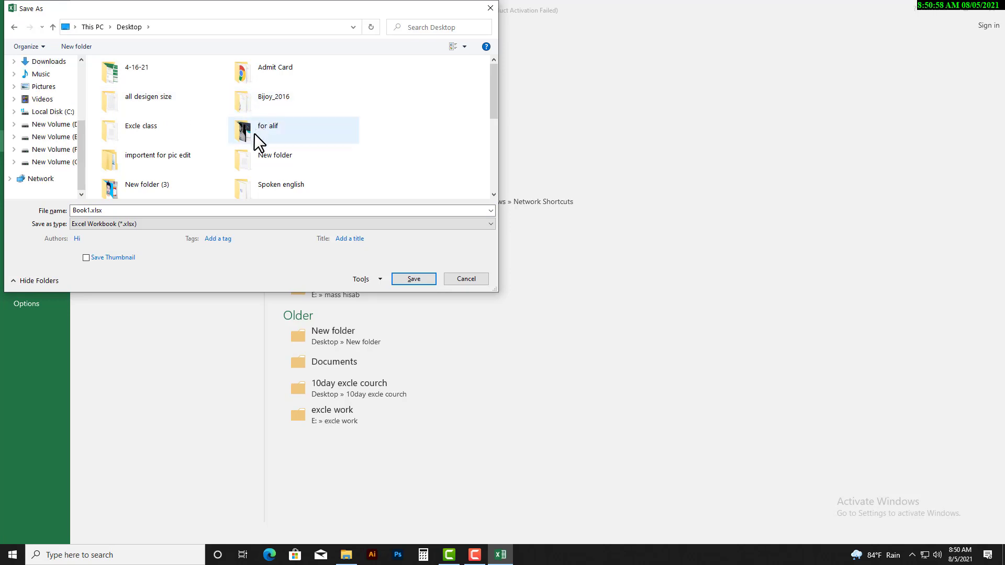
click(145, 128)
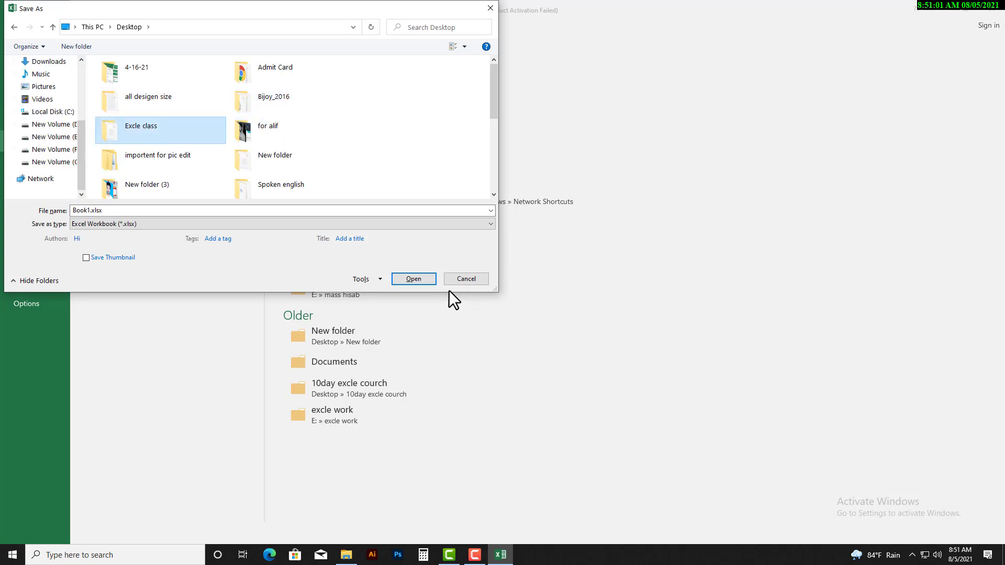
click(414, 279)
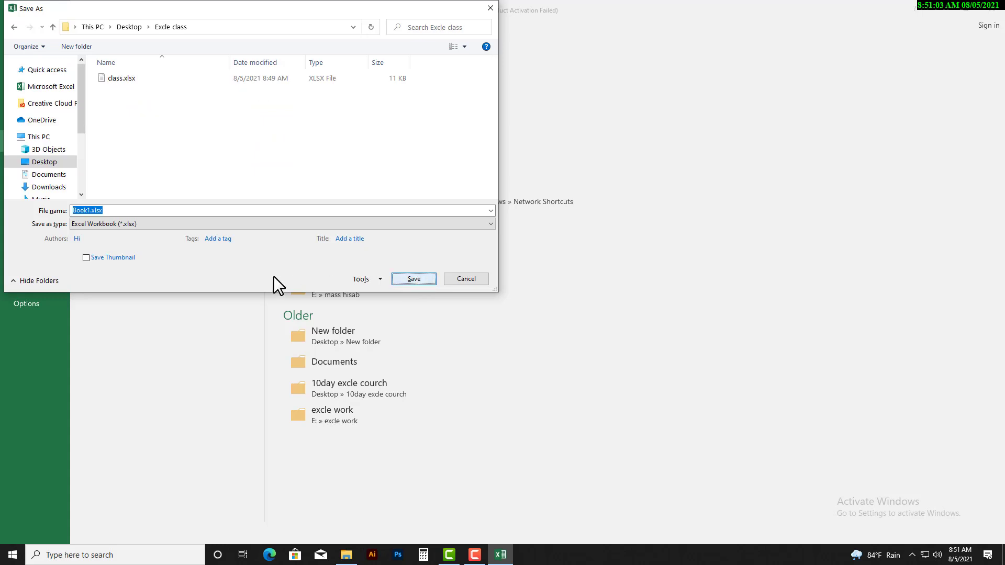
Change the file name of the workbook being saved to Calass1.xlsx.
click(93, 210)
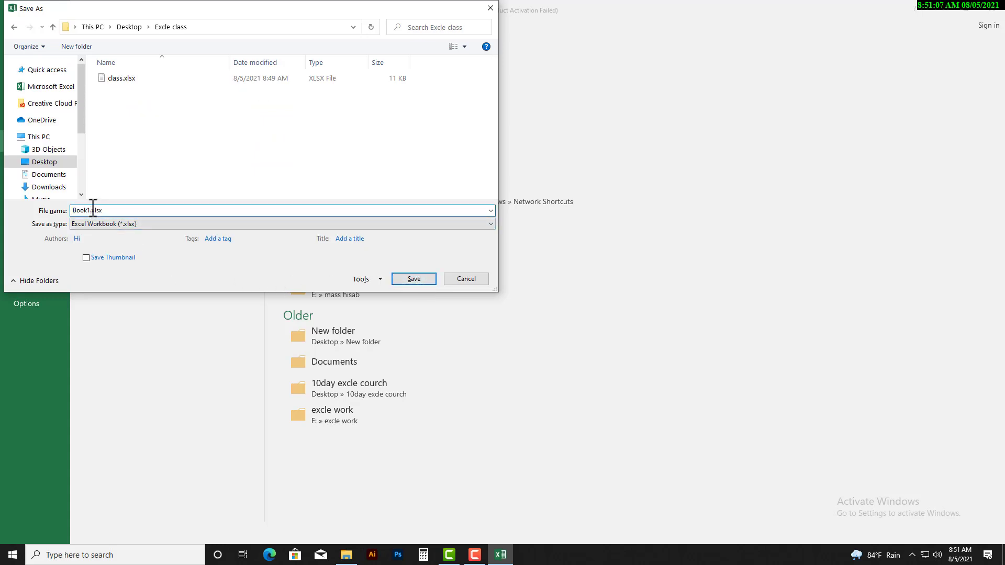
key(BackSpace)
key(BackSpace)
key(BackSpace)
key(BackSpace)
key(BackSpace)
text(Cala)
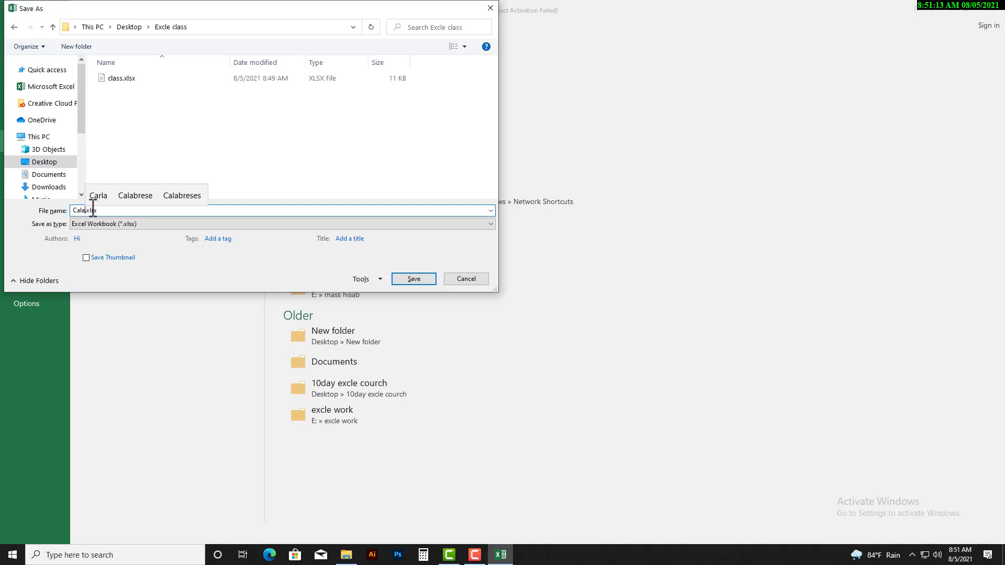
text(ss1)
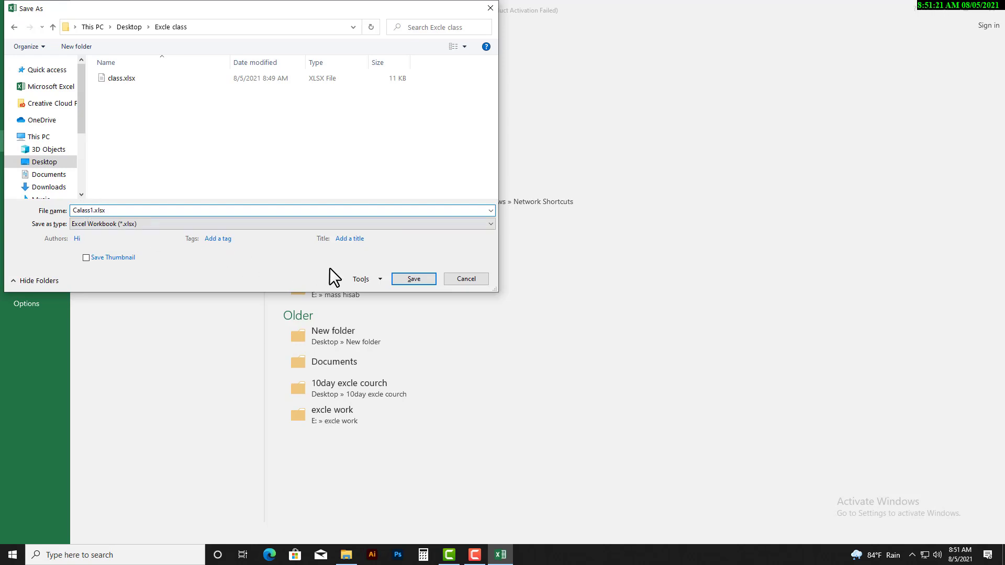
Save the workbook as Calass1.xlsx in the Excle class folder.
click(419, 278)
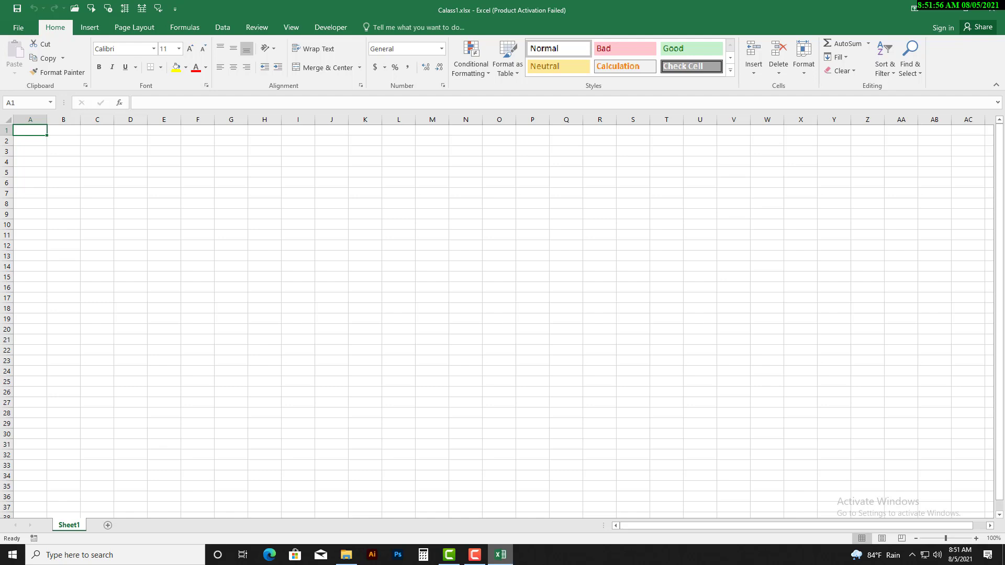
Select several blocks of cells across the blank sheet, including M9:X35 and L5:X31, and finish on cell E17.
drag(419, 211, 812, 487)
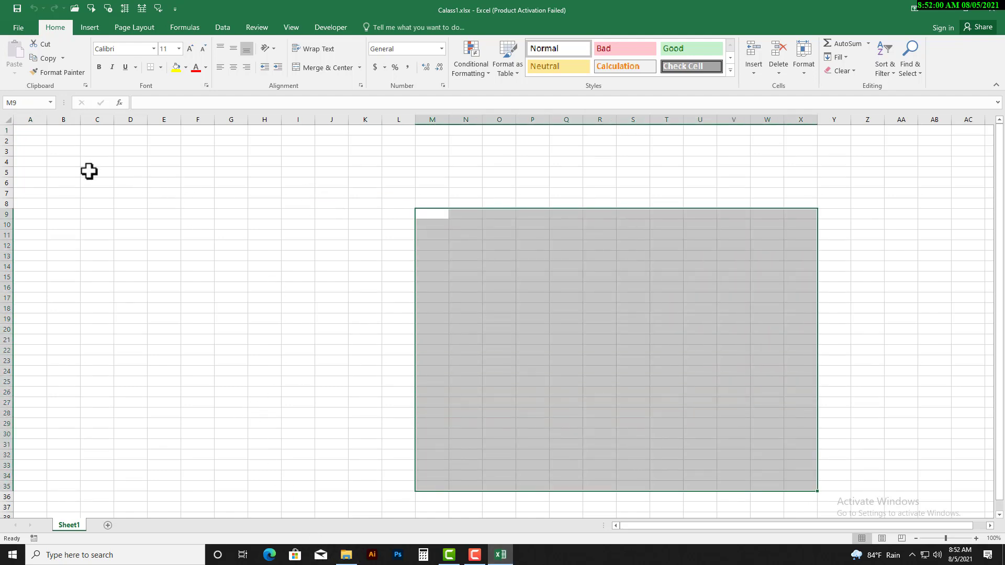
drag(89, 171, 400, 351)
drag(404, 175, 809, 445)
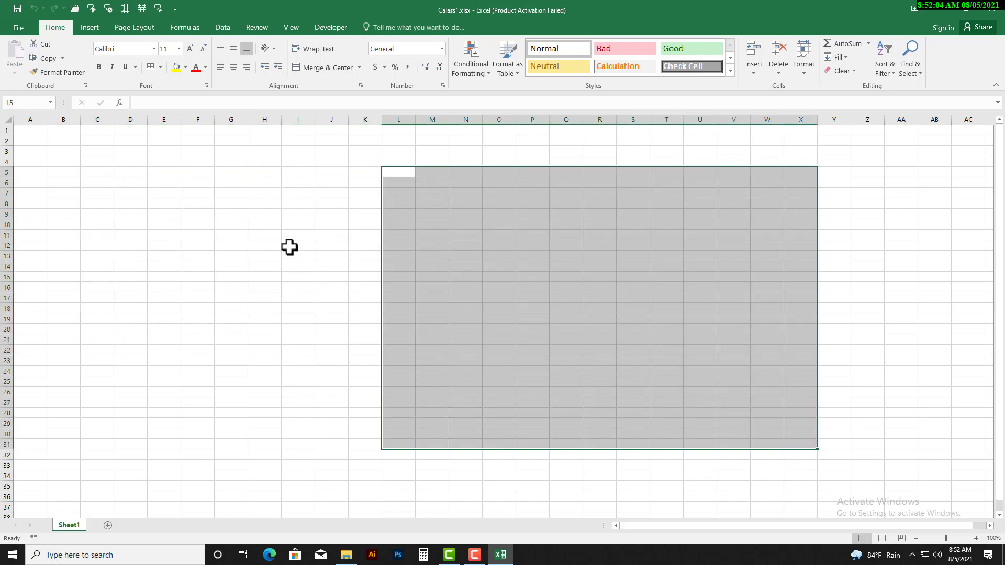
drag(45, 141, 399, 376)
click(30, 143)
click(164, 297)
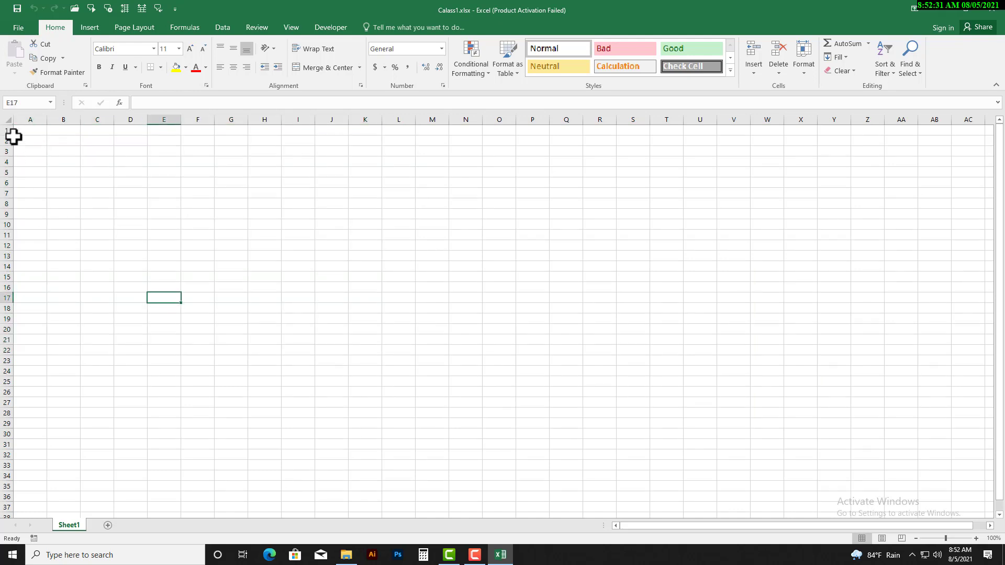
Demonstrate rows by selecting A1:AC1 and then the entire rows 2, 5 and 37 one at a time.
drag(14, 130, 952, 128)
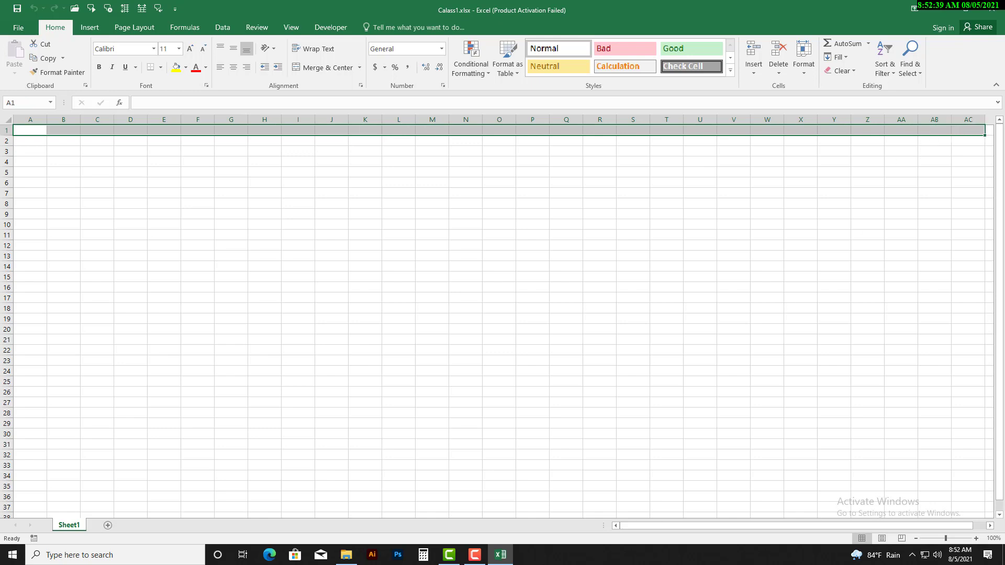
click(5, 141)
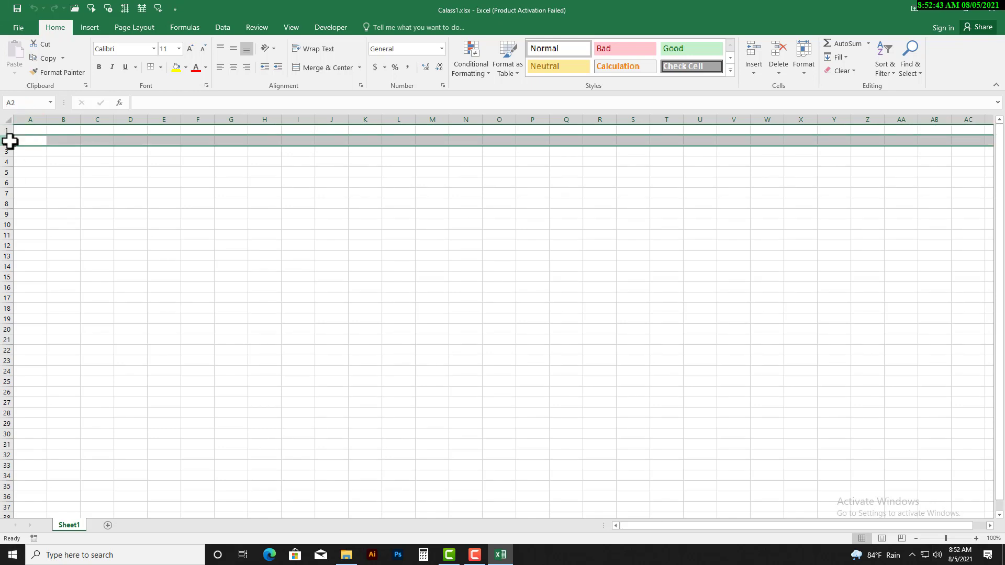
click(7, 171)
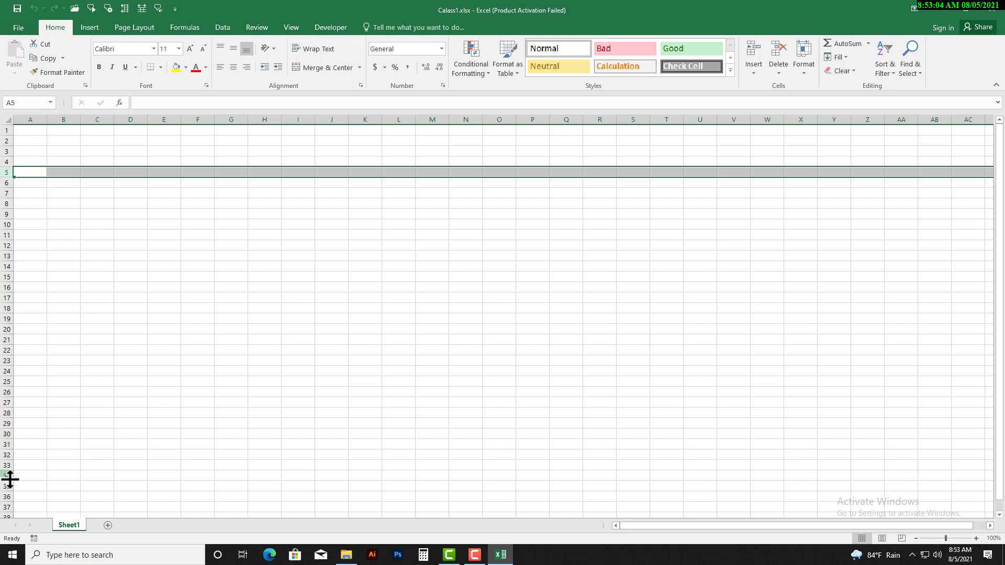
click(4, 507)
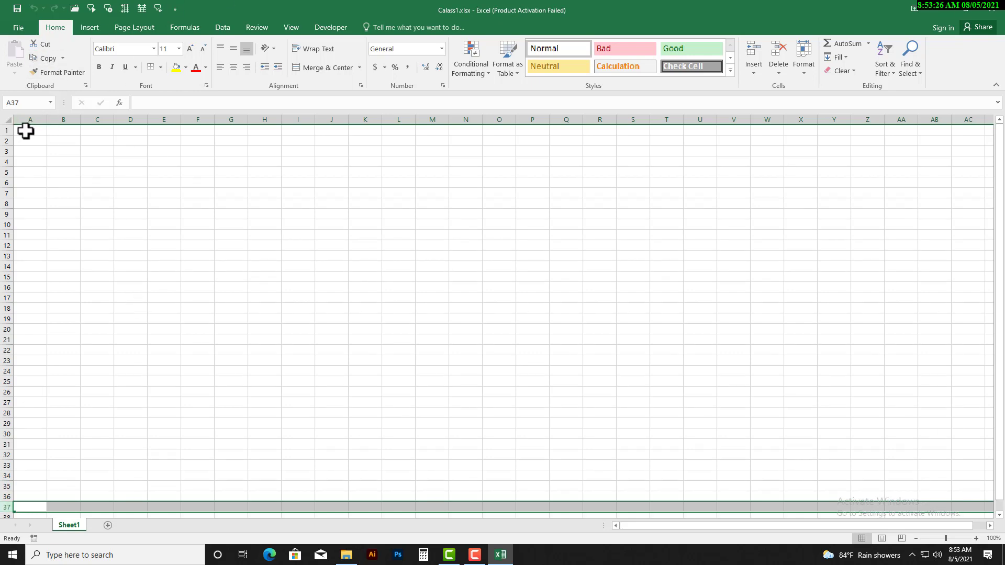
Demonstrate columns by selecting down column A and then cells B1:B35.
drag(26, 132, 29, 213)
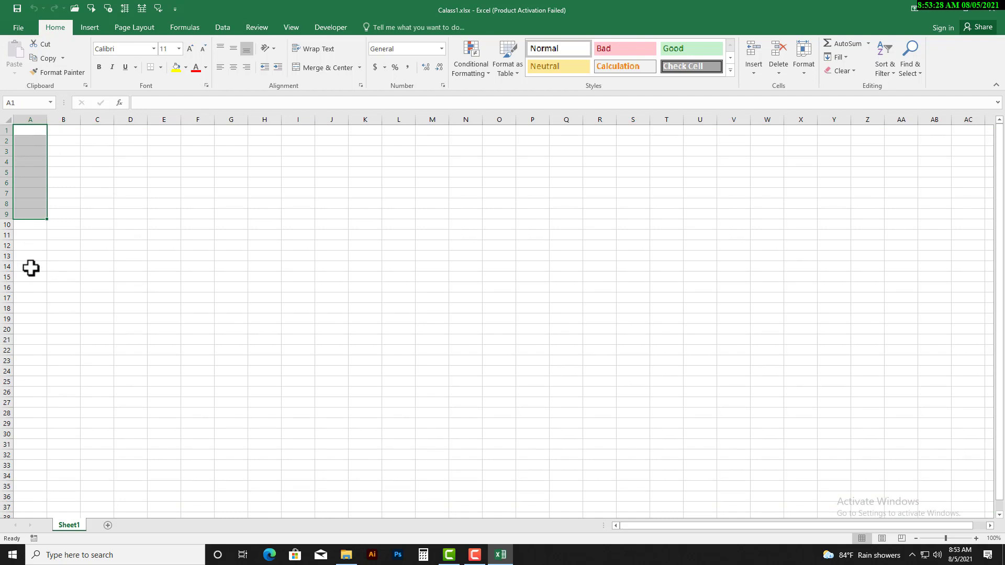
drag(18, 132, 26, 518)
scroll(2, 283, up, 3)
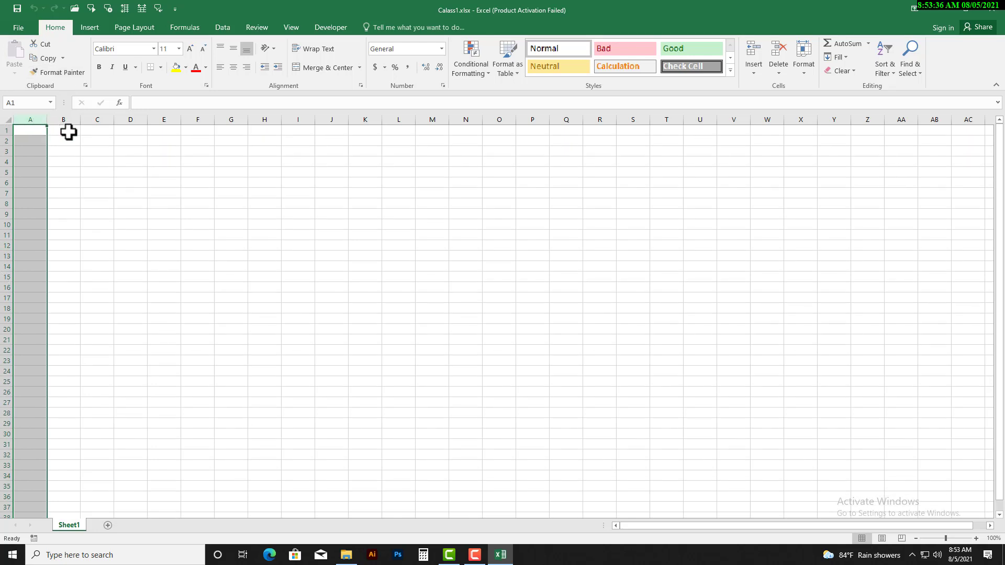
drag(67, 130, 77, 488)
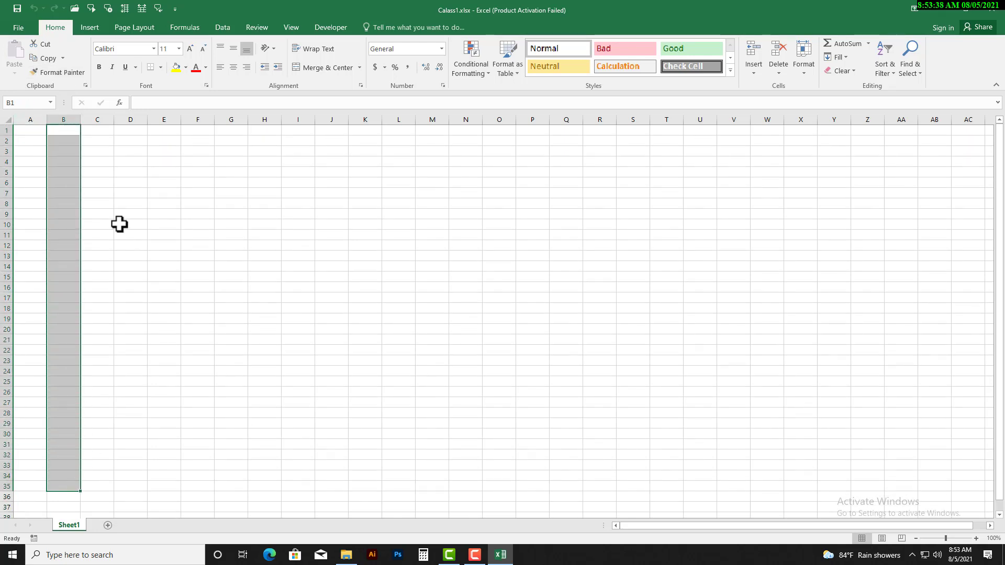
Select the entire columns C to G and column AC one by one, and then the visible cells of column AB.
click(99, 122)
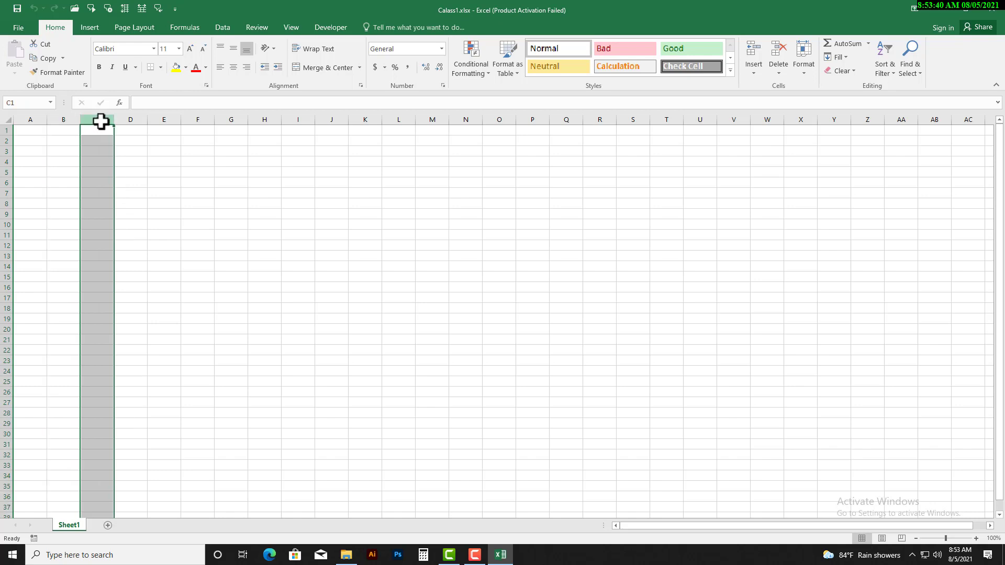
click(131, 118)
click(168, 116)
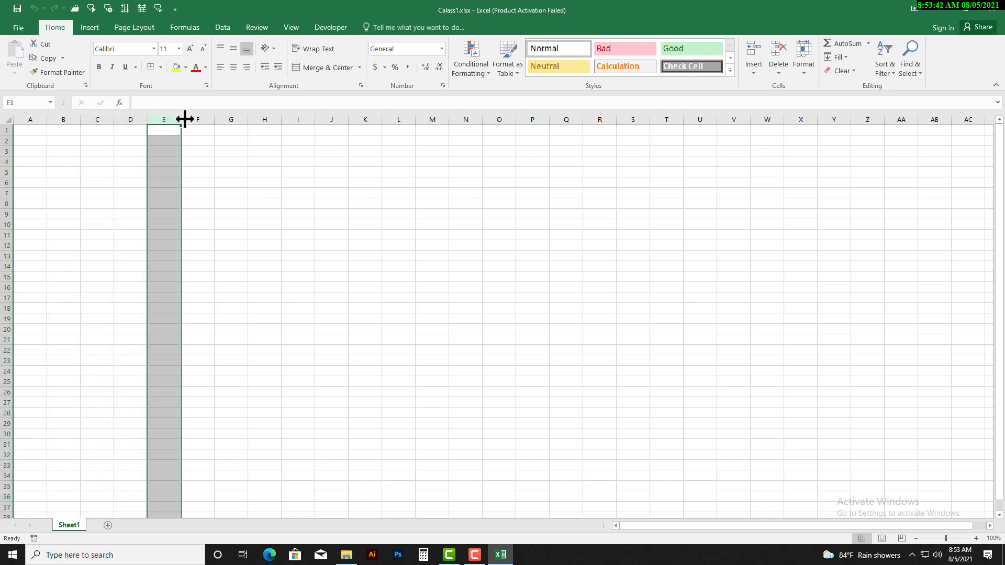
click(204, 118)
click(236, 118)
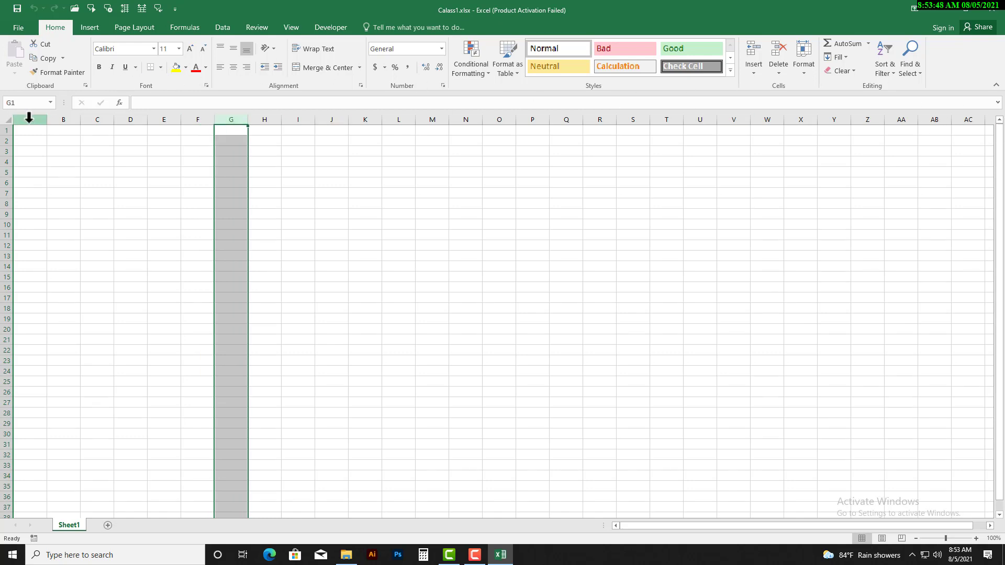
click(970, 120)
drag(938, 129, 937, 516)
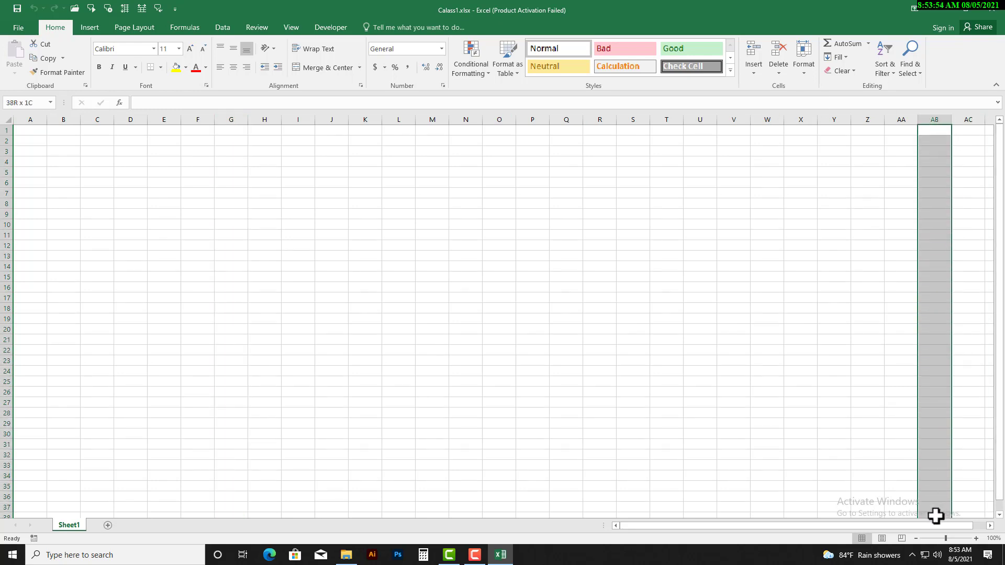
click(864, 244)
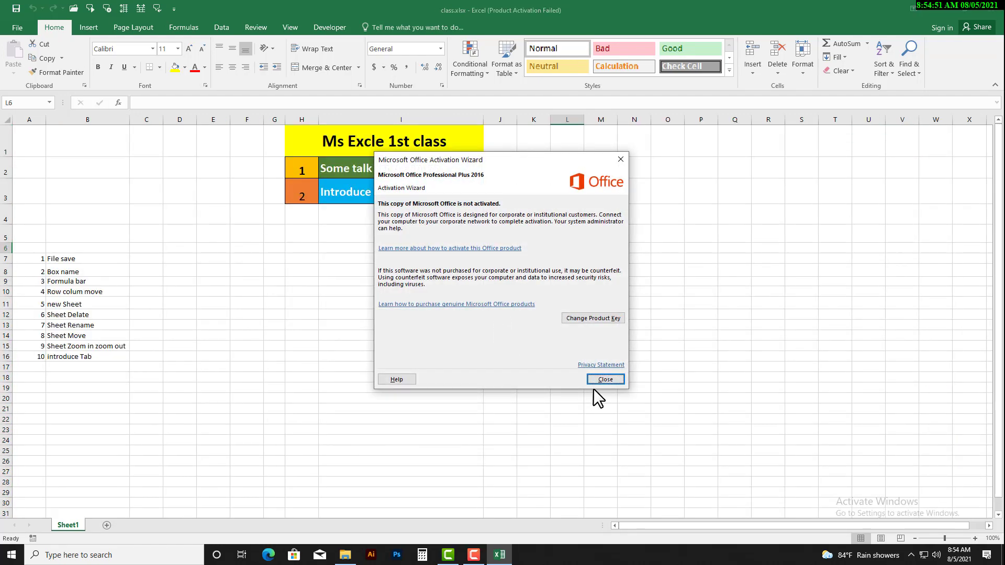
Dismiss the activation wizard over the class.xlsx workbook.
click(612, 379)
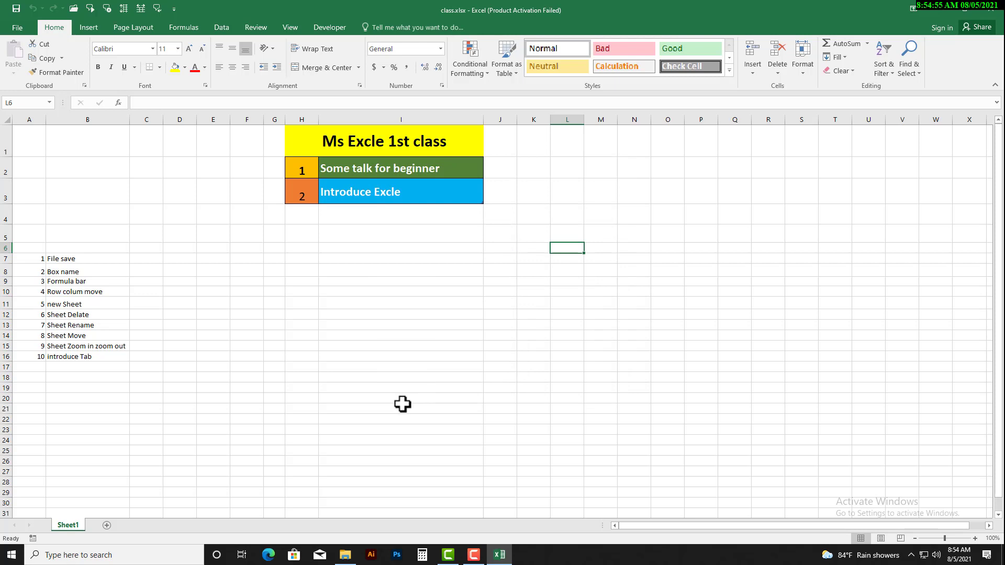
drag(377, 270, 409, 364)
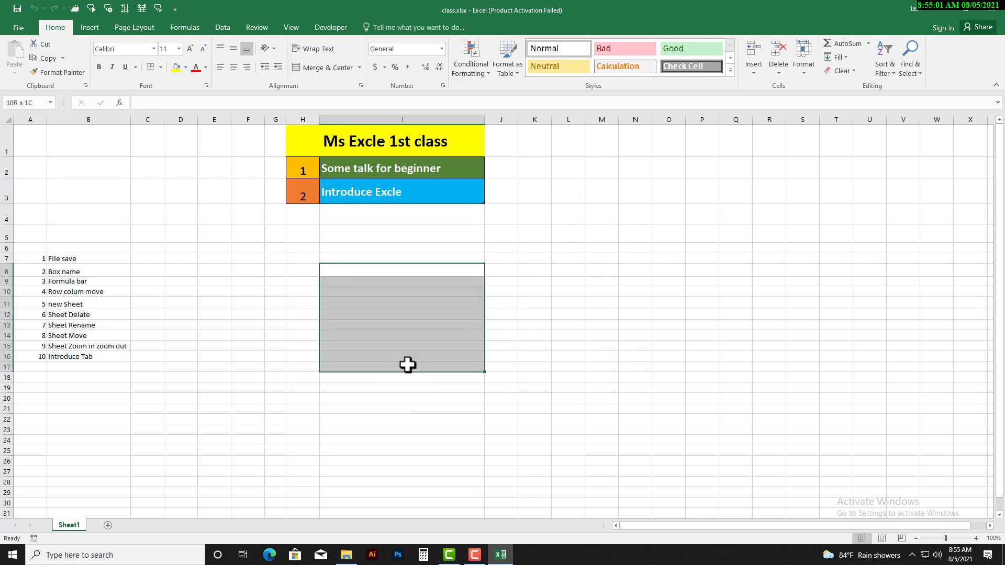
click(377, 233)
drag(436, 270, 503, 369)
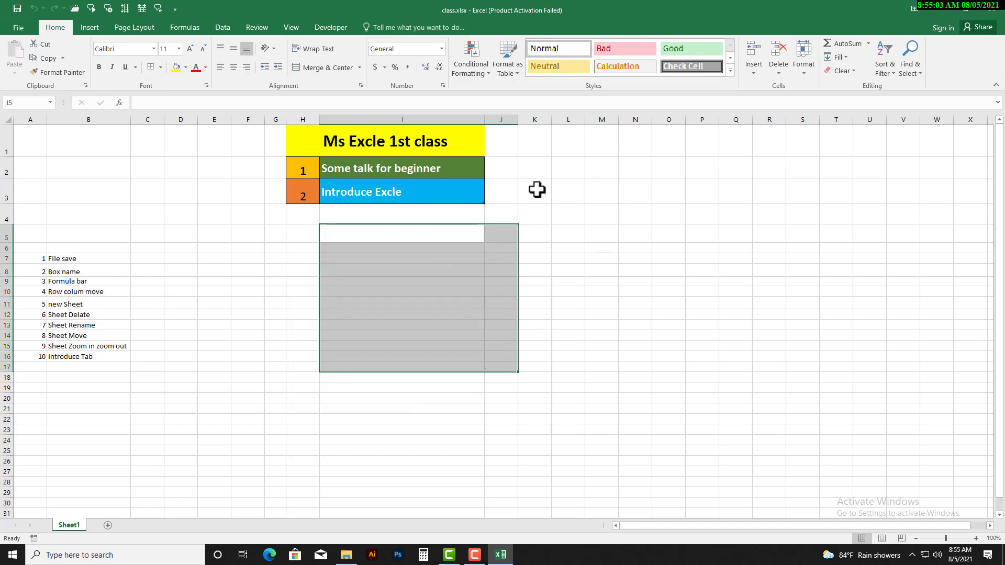
drag(536, 189, 982, 505)
click(429, 283)
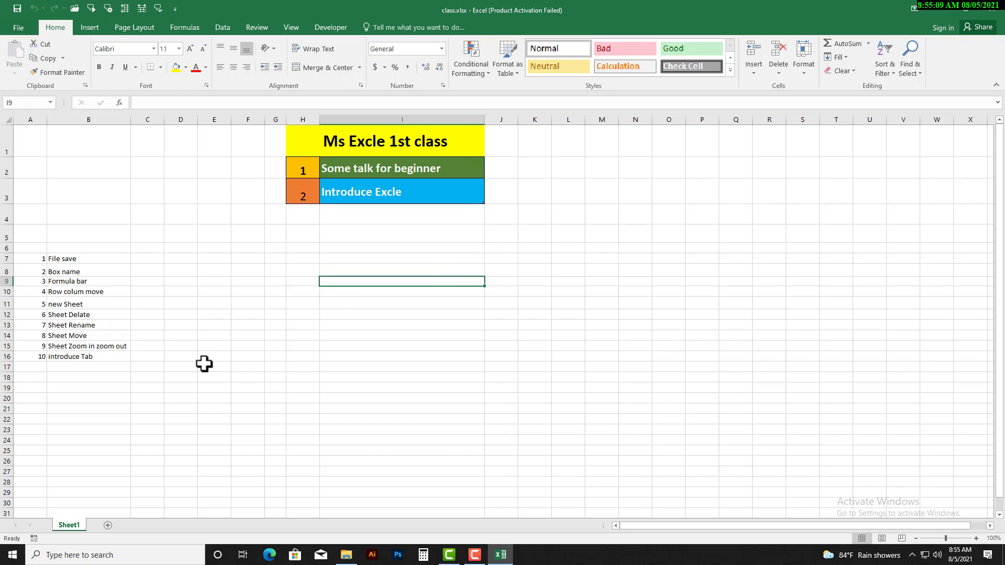
click(231, 326)
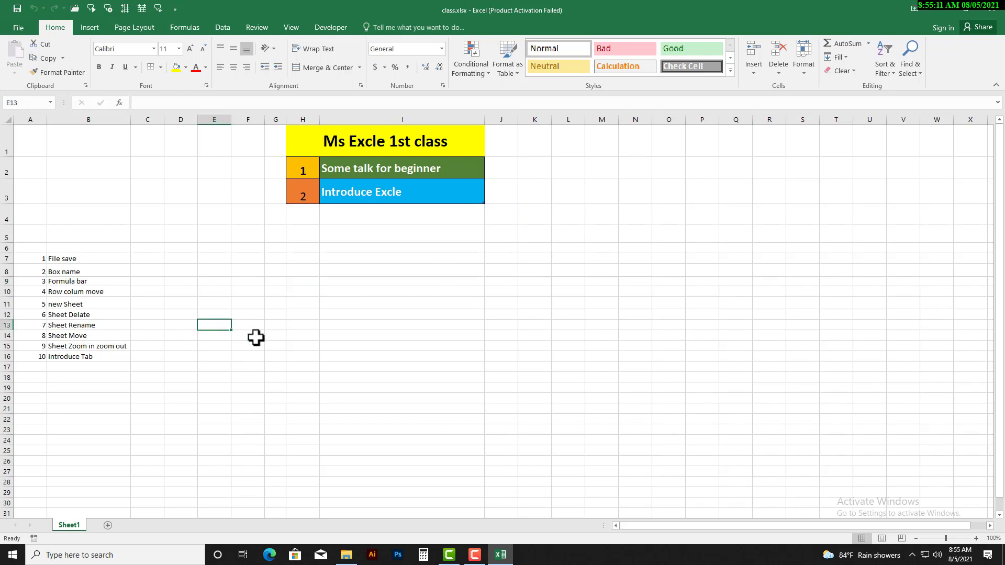
click(614, 292)
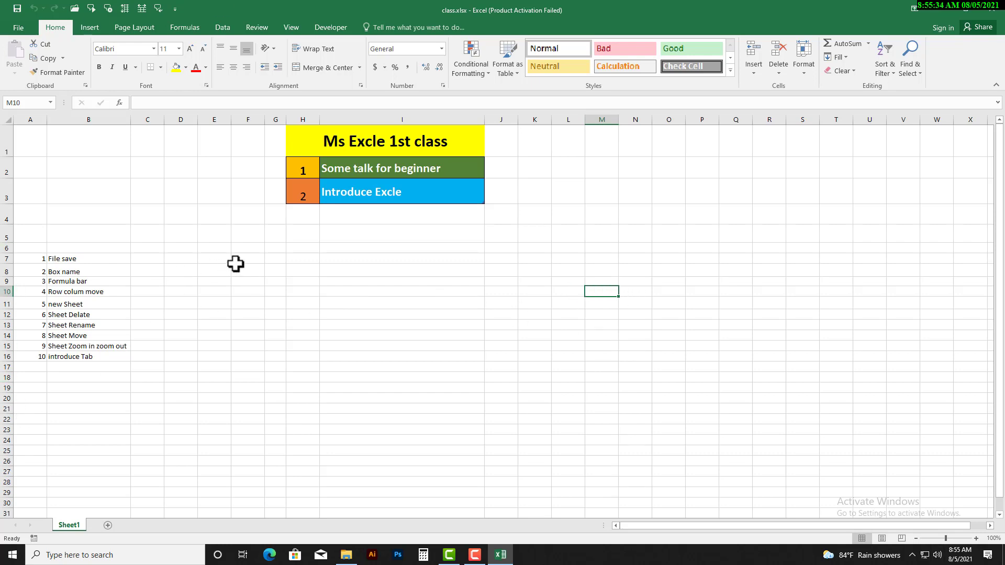
Point out the Introduce Excle heading and the File save entry in the topic list.
click(361, 195)
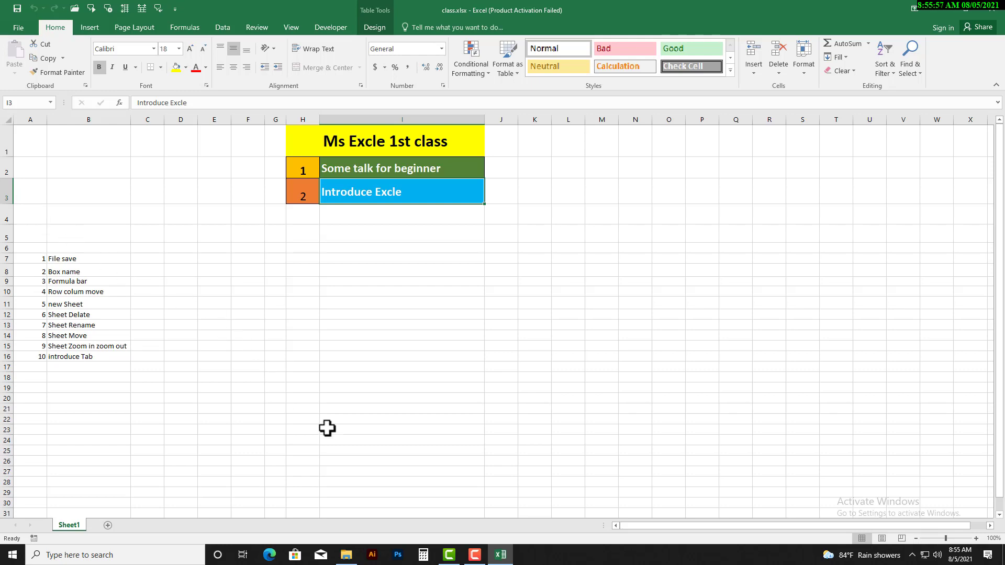
click(243, 304)
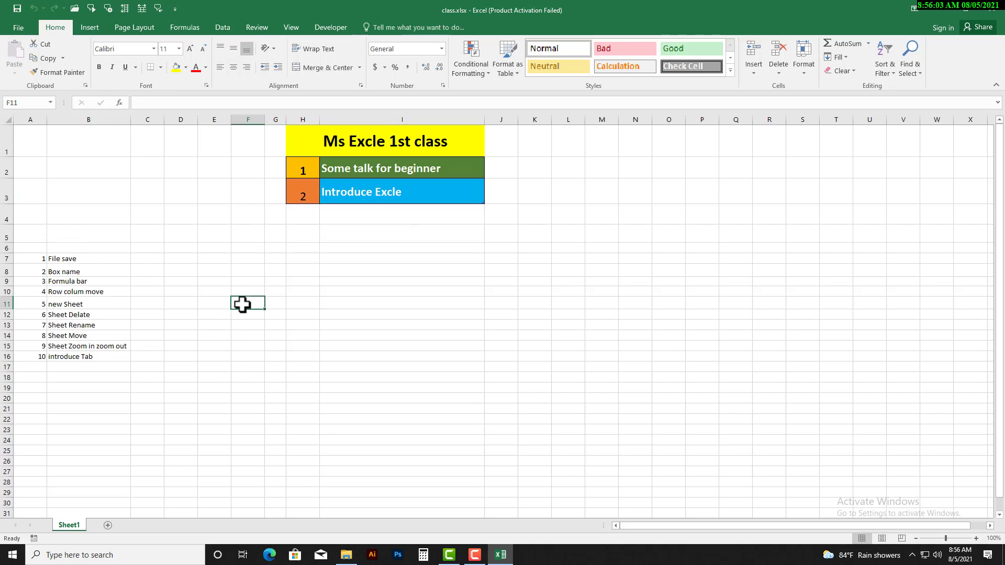
click(70, 258)
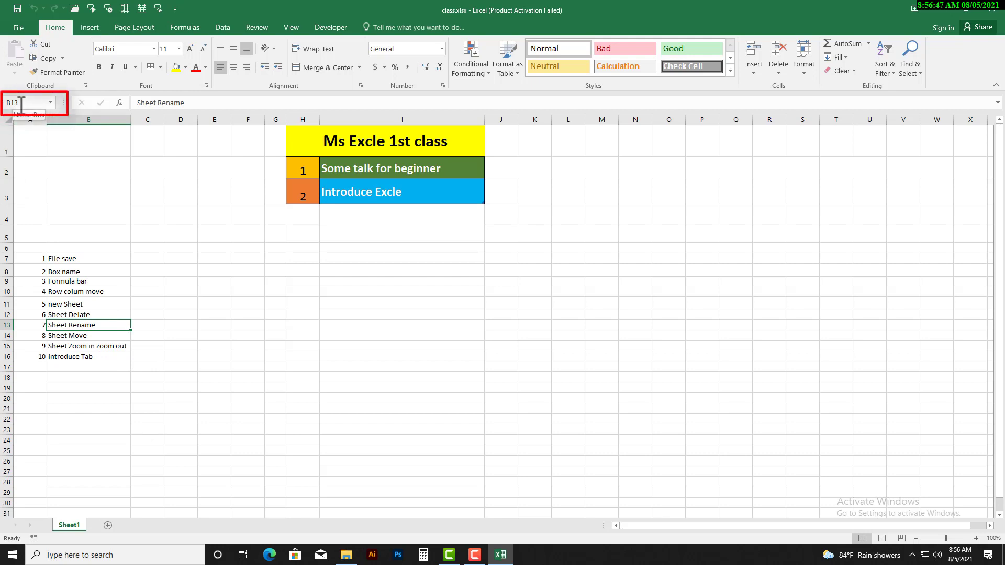
Select cells such as D6, K3, G10 and I11 in turn to compare their addresses in the Name Box.
click(177, 249)
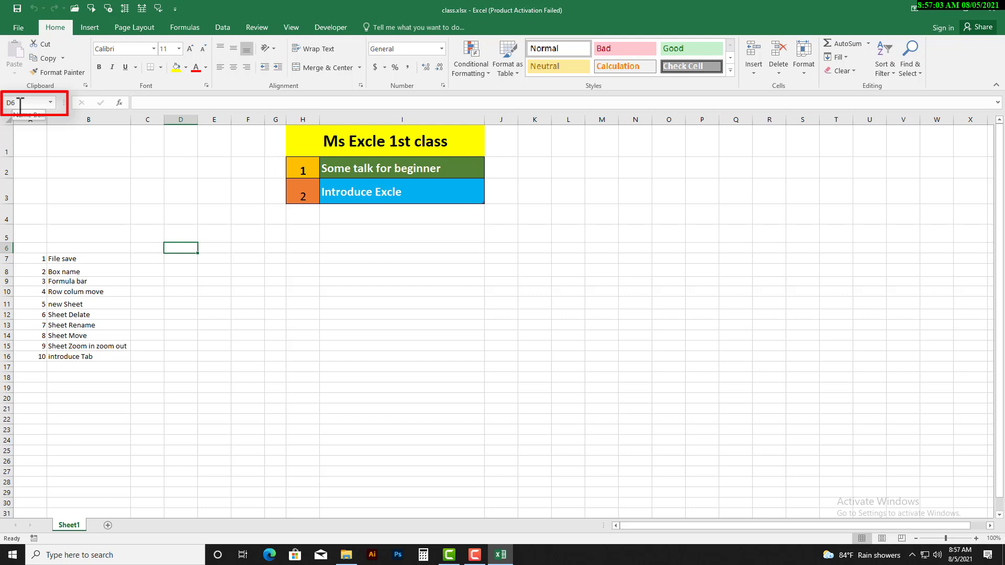
click(534, 190)
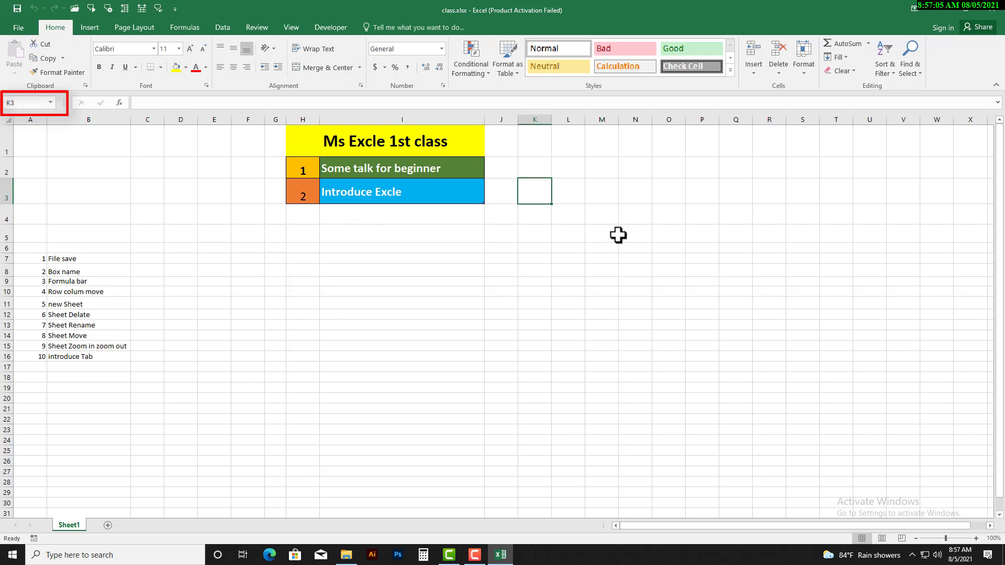
click(618, 298)
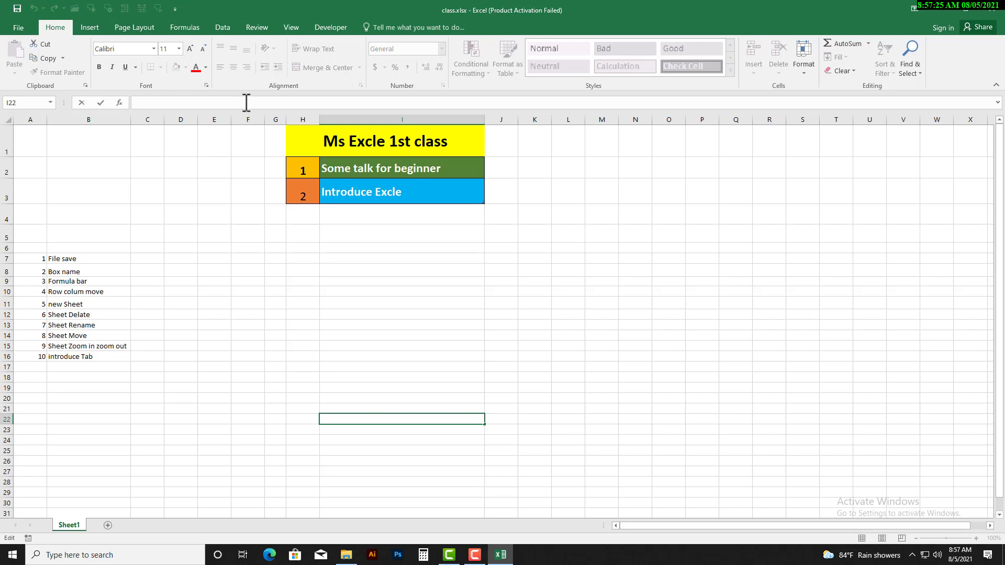
click(268, 292)
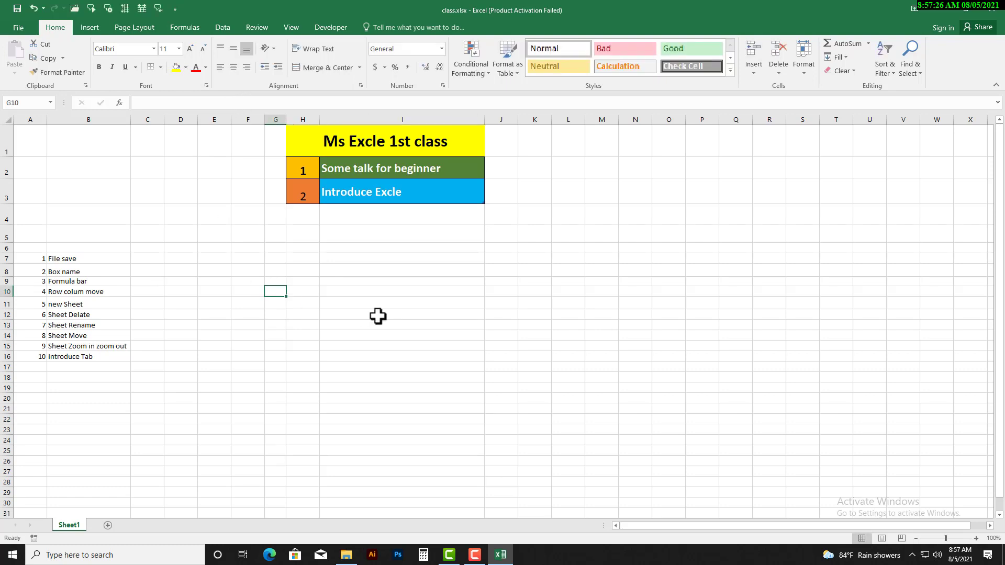
click(411, 307)
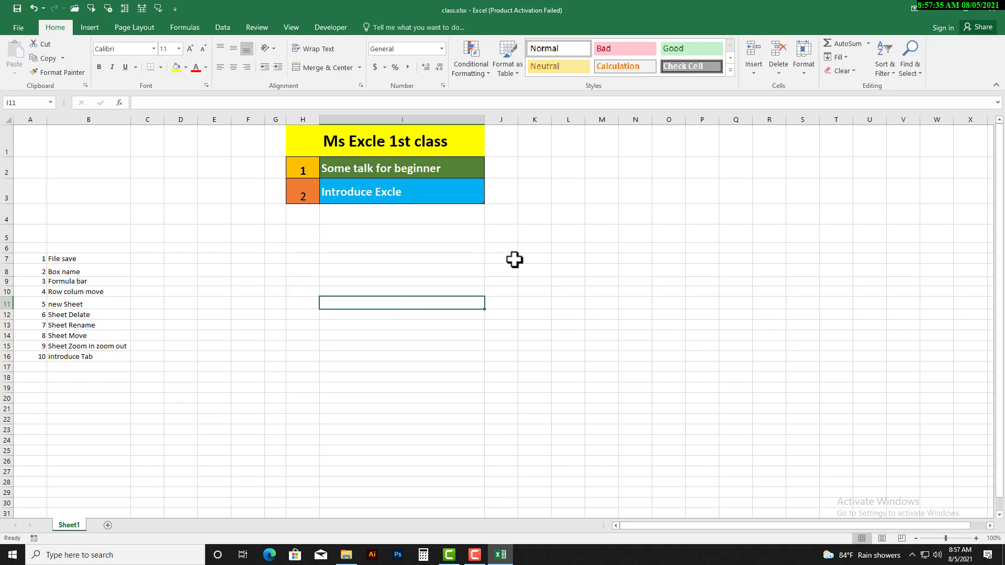
Enter the text banglasesh in cell K9.
click(530, 278)
text(ba)
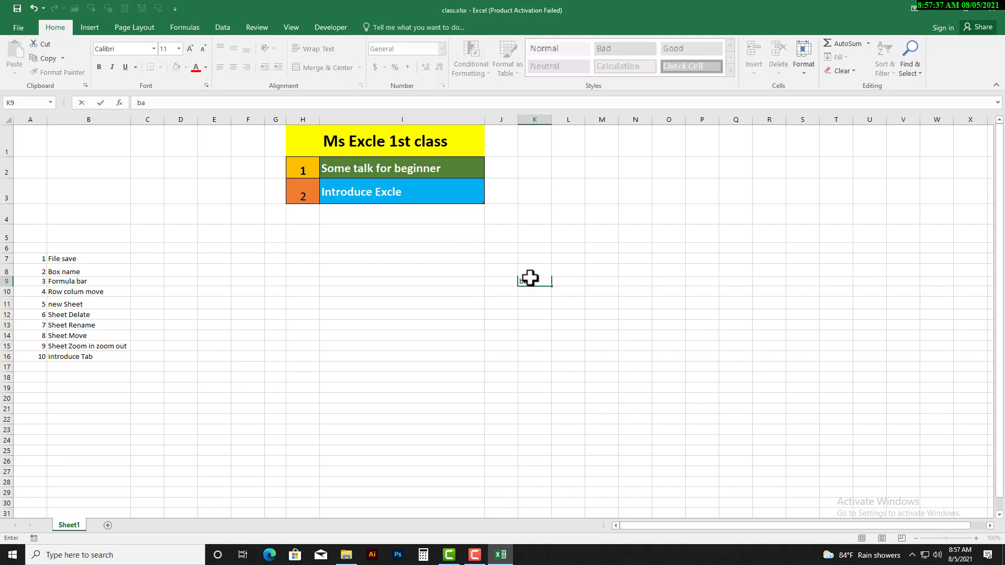
text(nglasesh)
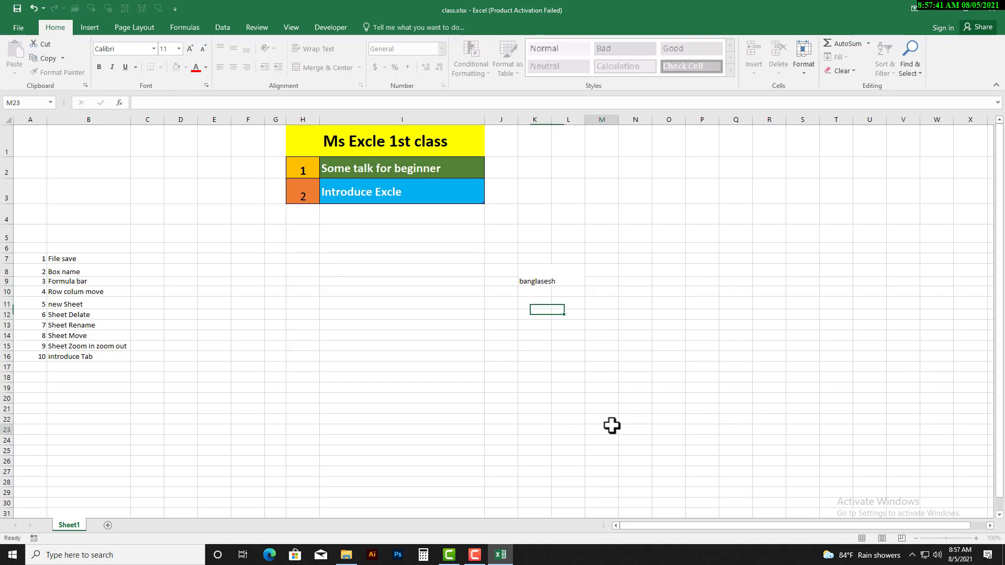
click(602, 428)
Examine the content of cell K9 in the formula bar, and finish on the empty cell K17.
click(526, 278)
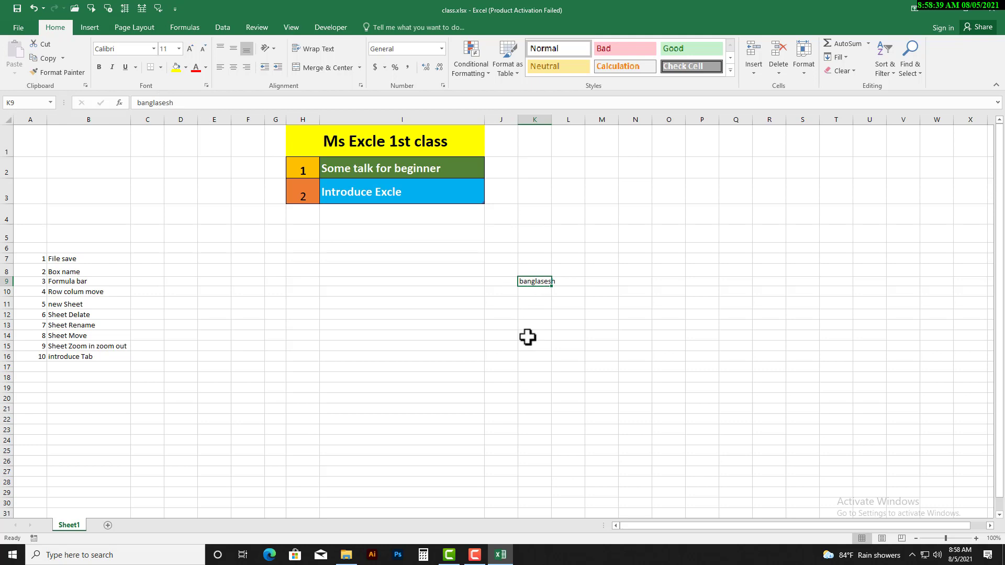
key(Return)
click(528, 367)
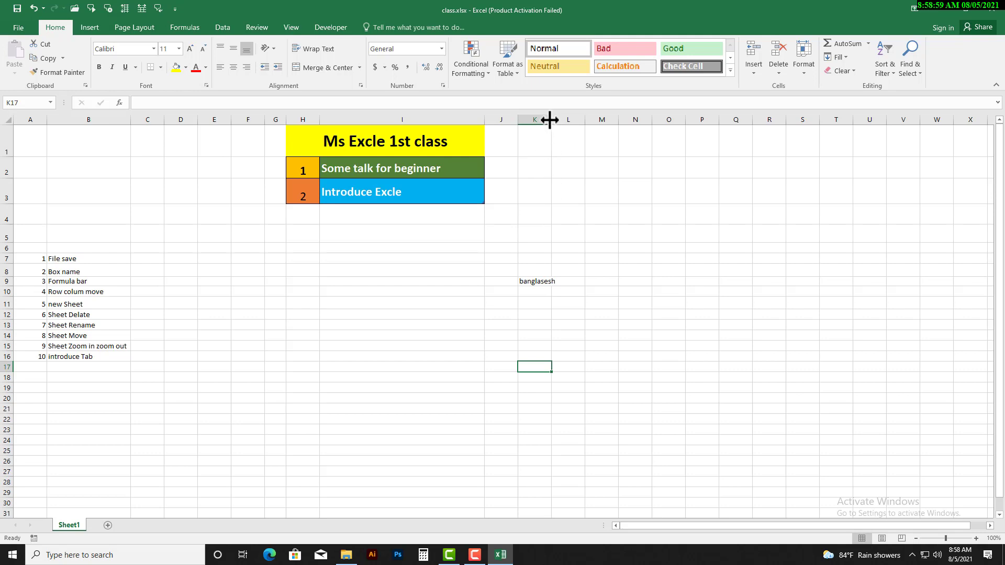
Resize column K to slightly wider than its banglasesh text, and slightly reduce the heights of rows 2 and 3.
drag(550, 120, 556, 119)
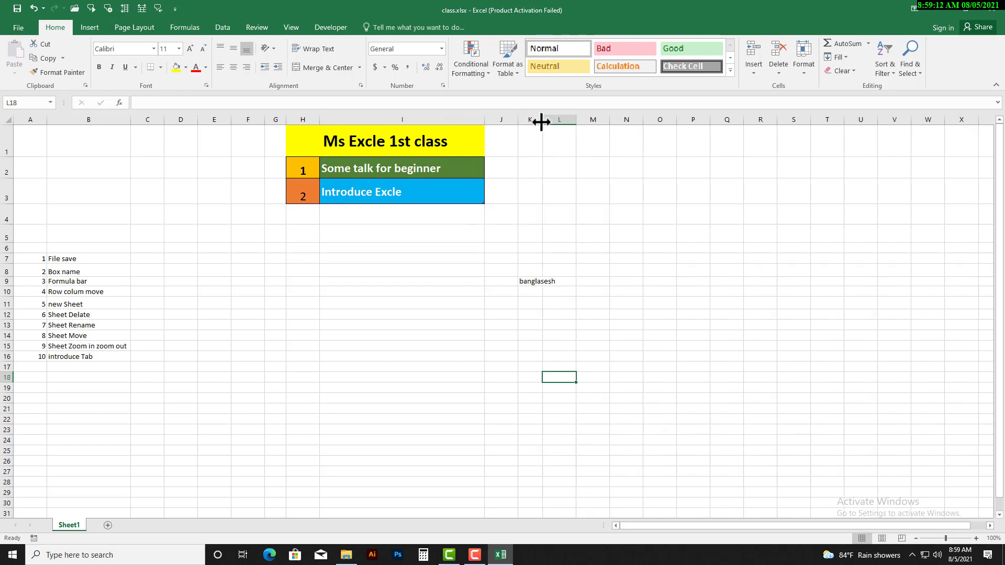
double_click(542, 122)
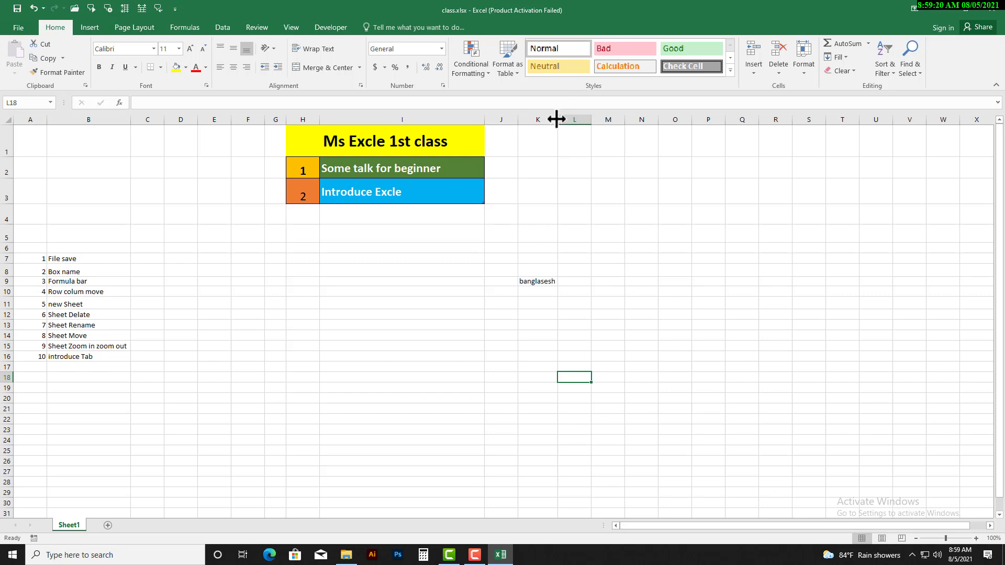
drag(557, 119, 645, 119)
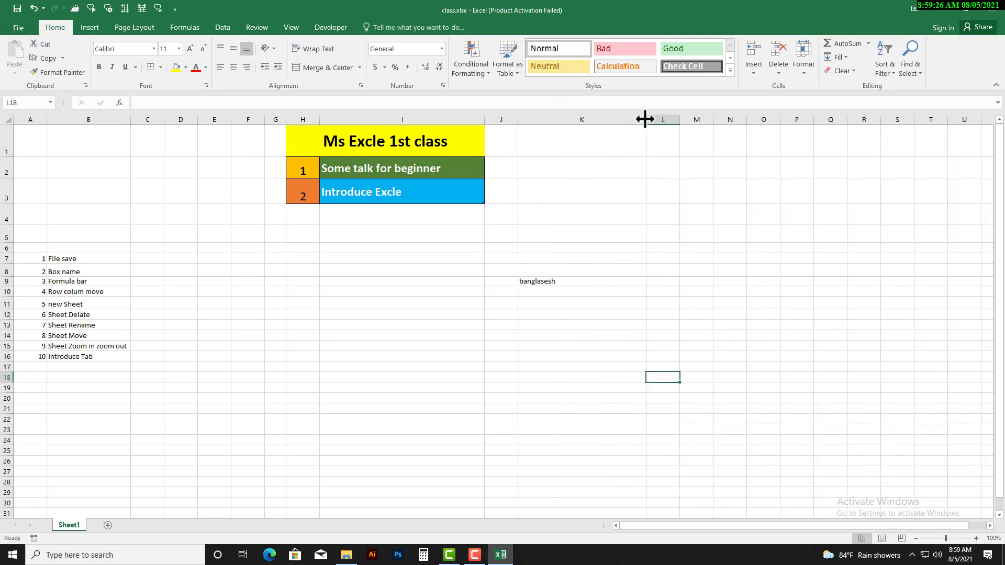
drag(645, 120, 560, 121)
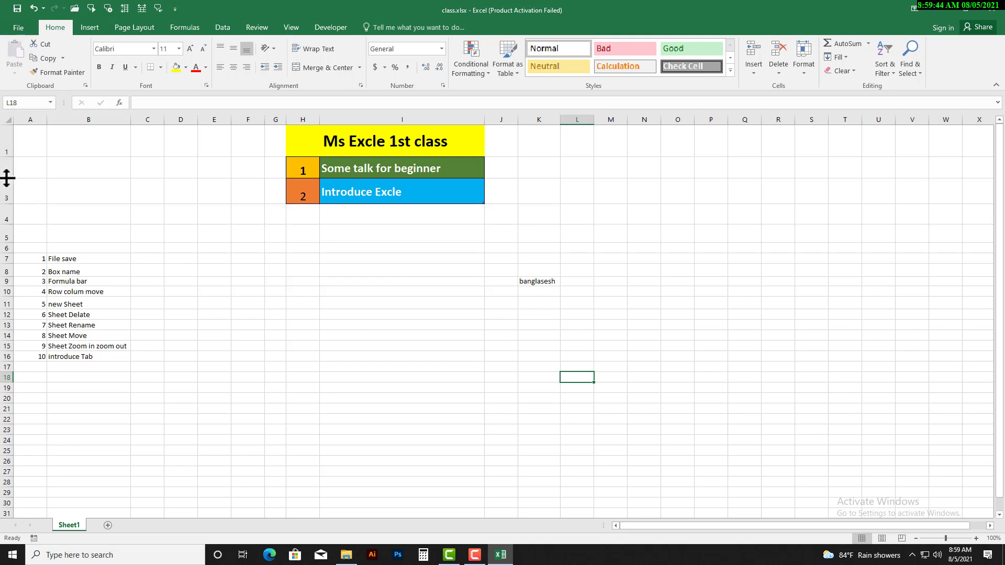
drag(10, 179, 10, 200)
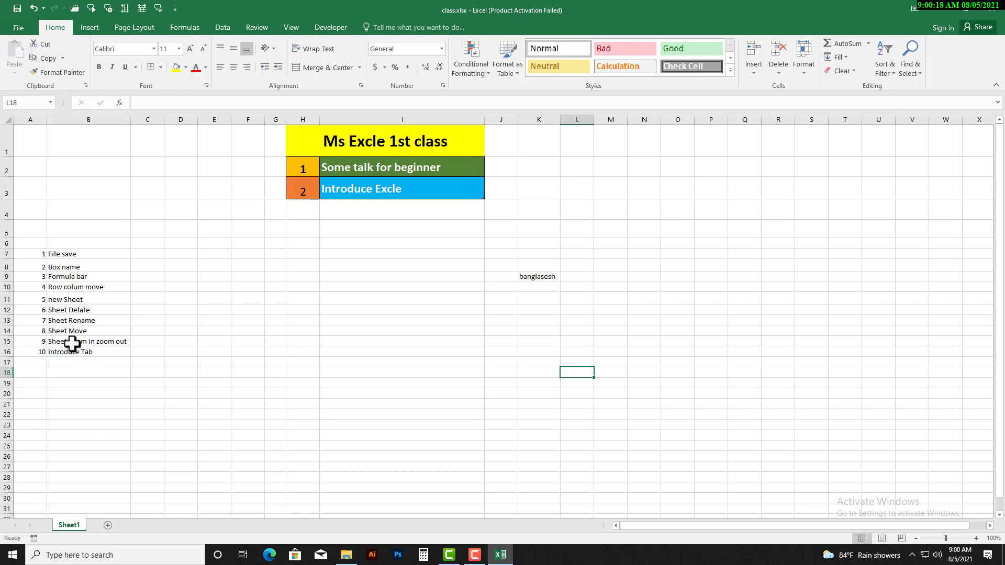
Add a new blank sheet, select the range D2:Y33 on it, and switch between Sheet1 and Sheet2 to compare them.
click(107, 524)
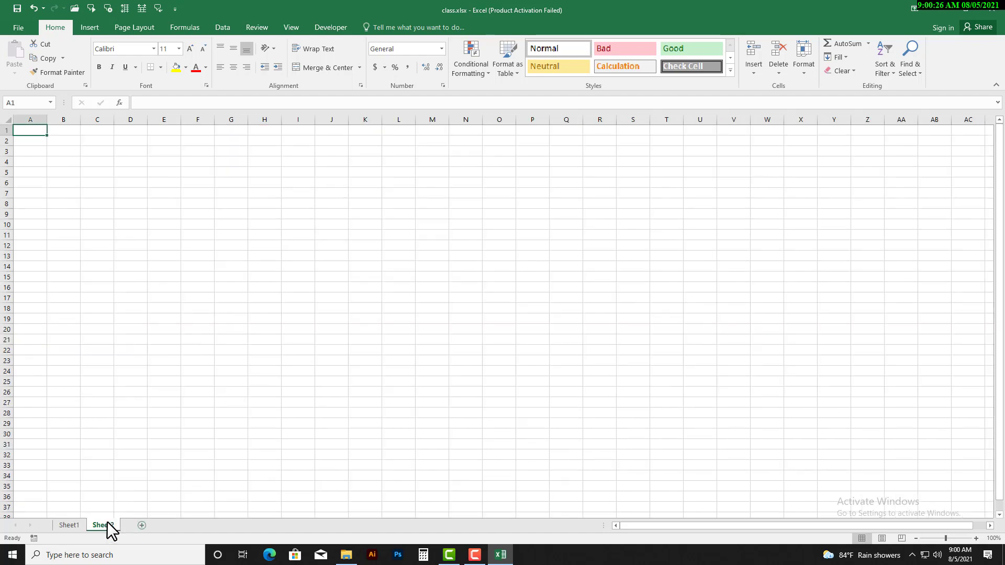
drag(131, 141, 821, 467)
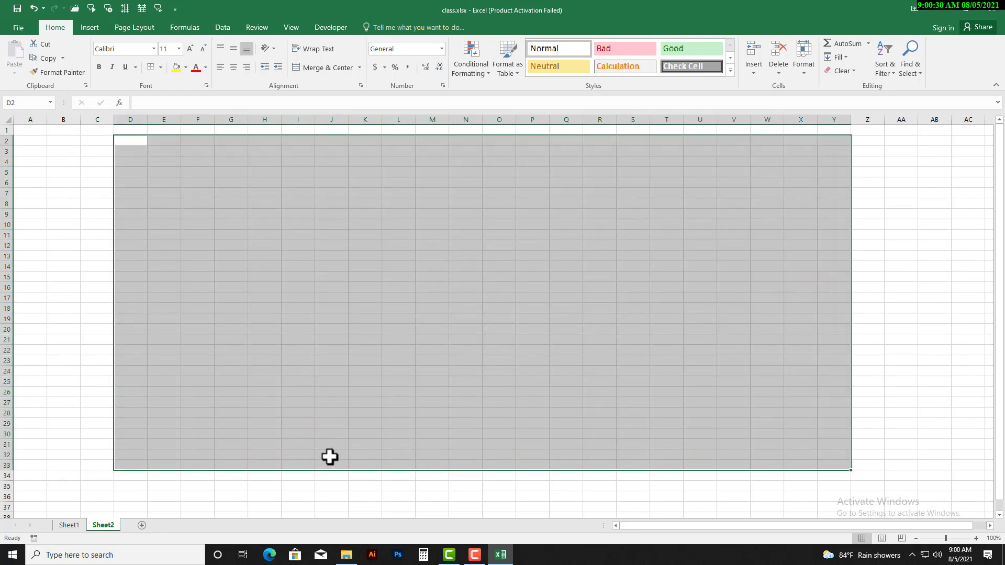
click(80, 523)
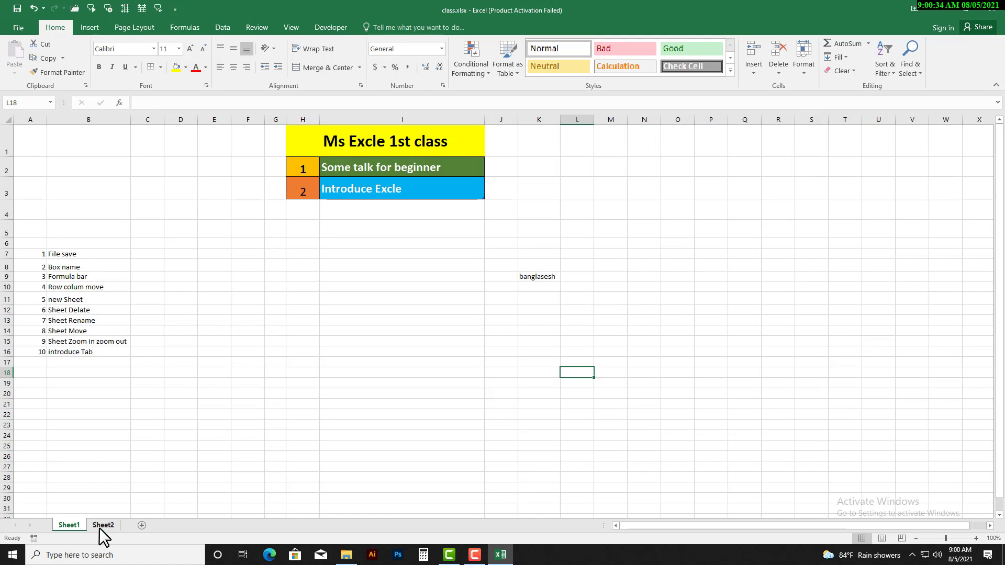
click(102, 526)
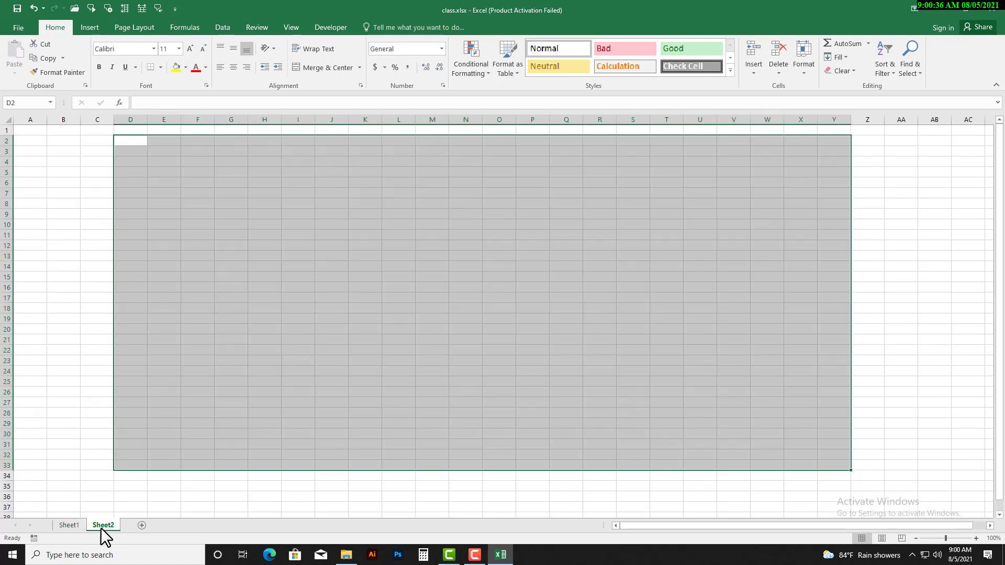
click(74, 424)
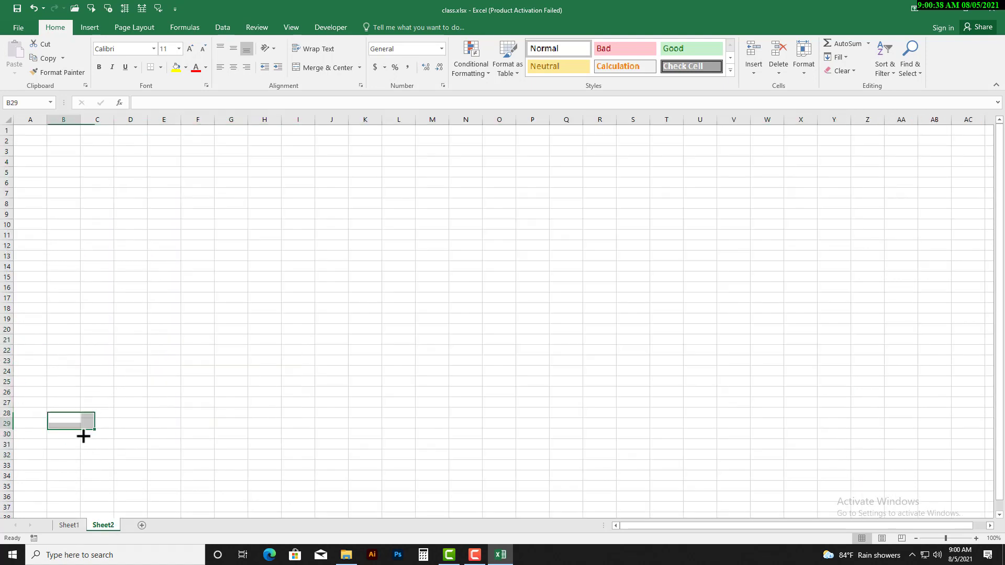
click(65, 528)
click(103, 526)
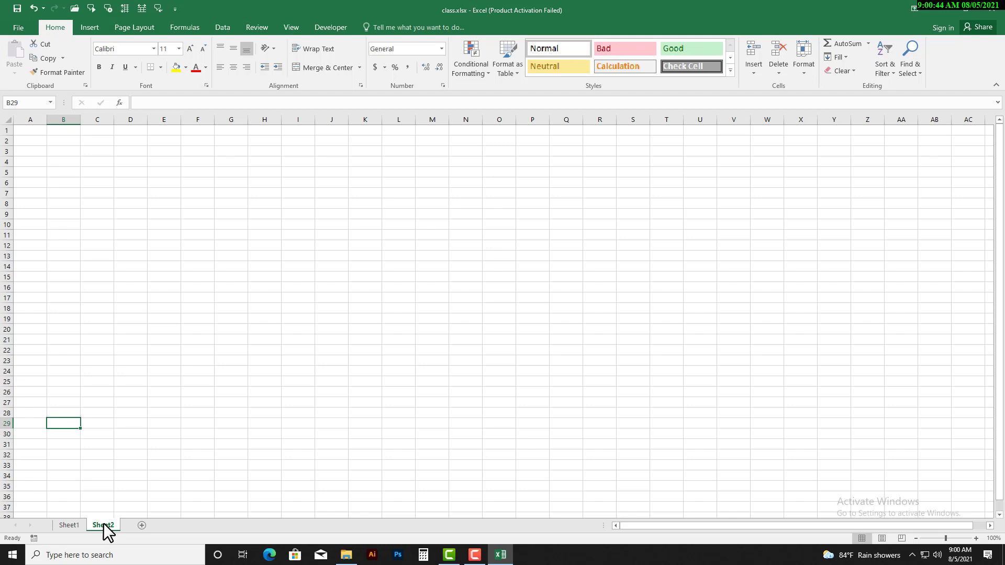
Rename Sheet2 as Dhaka, and finish on its empty cell F33.
right_click(103, 525)
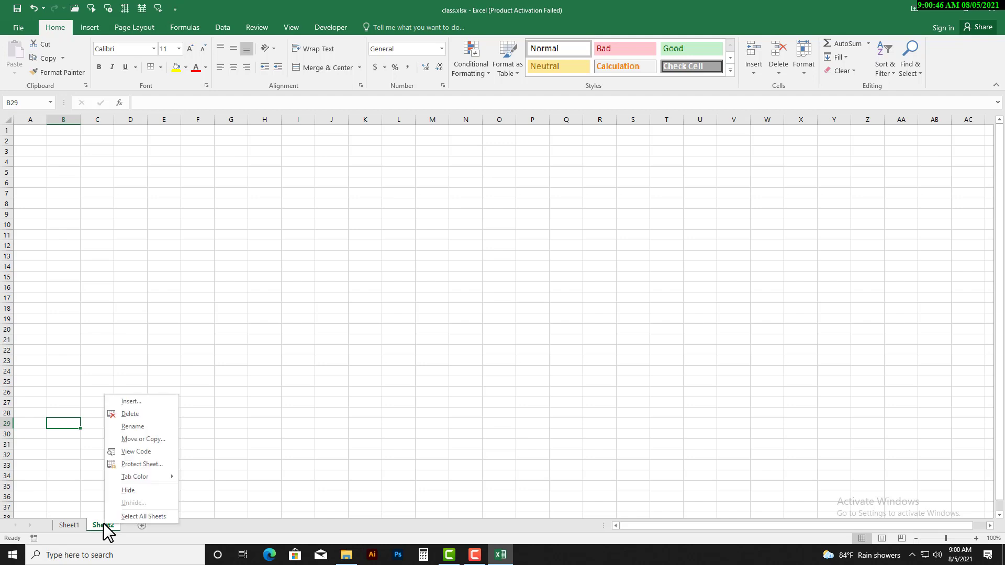
click(142, 426)
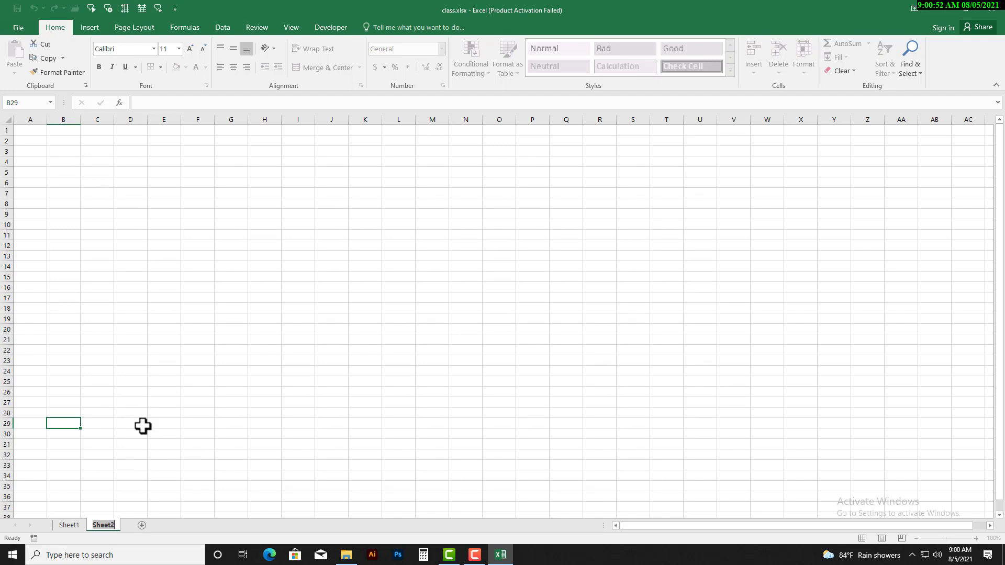
text(Dhaka)
key(Return)
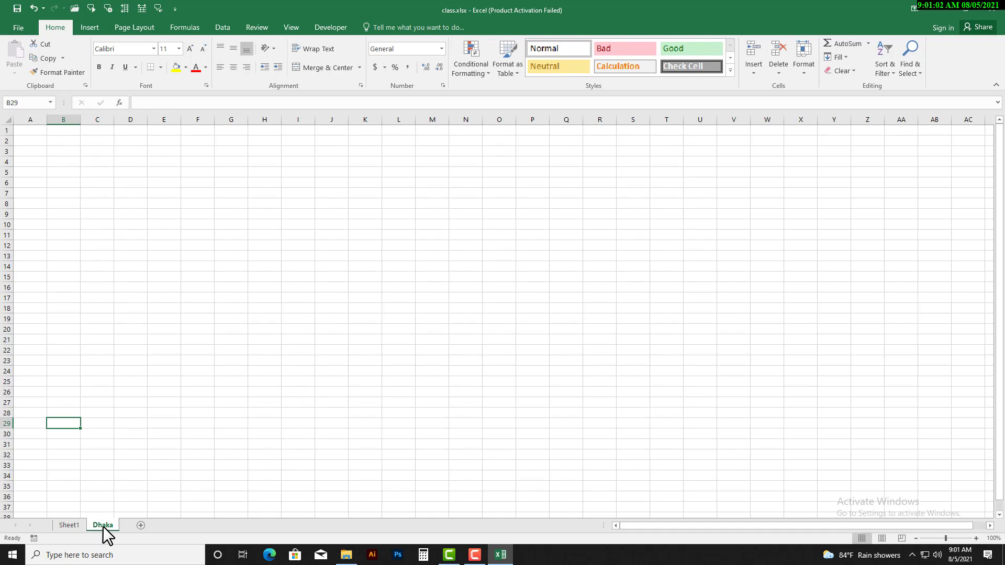
click(190, 464)
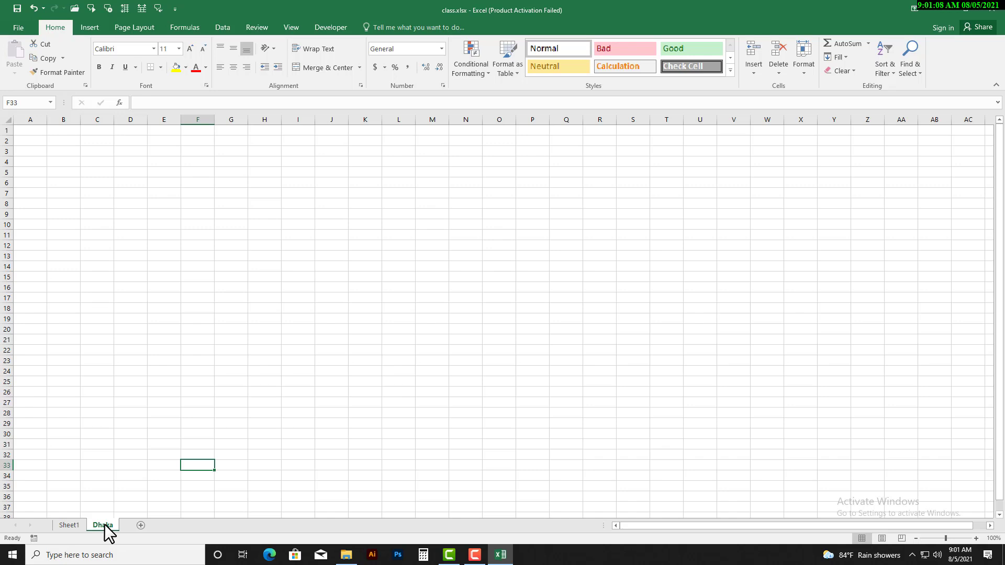
Add three new sheets after Dhaka, and delete Sheet5, Sheet4 and Sheet3 one after another.
click(141, 525)
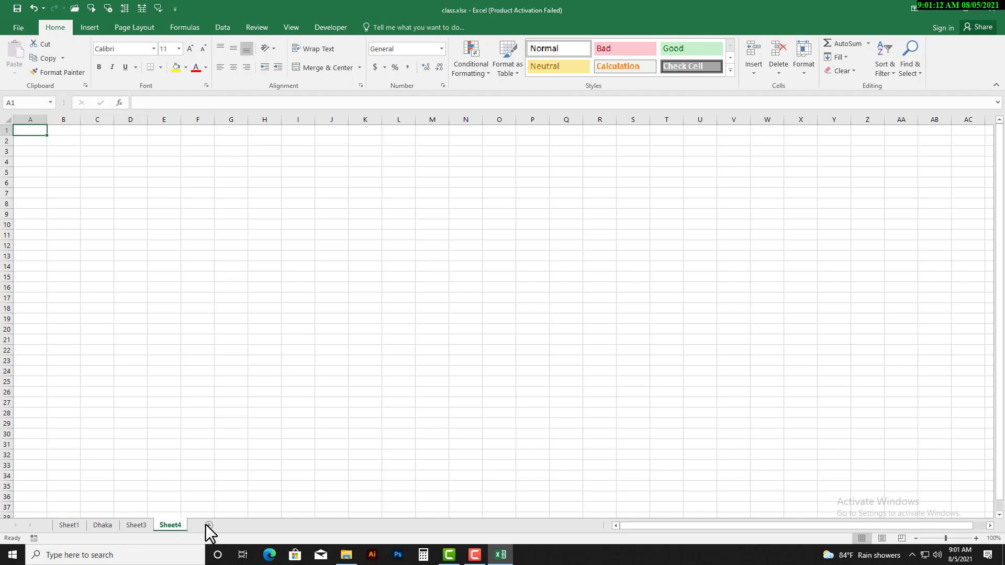
click(205, 525)
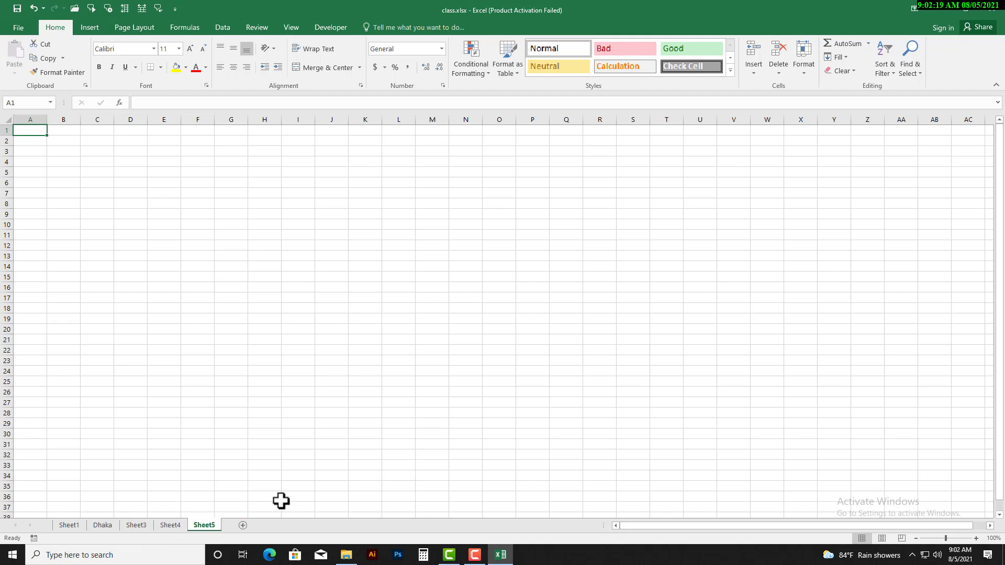
right_click(200, 530)
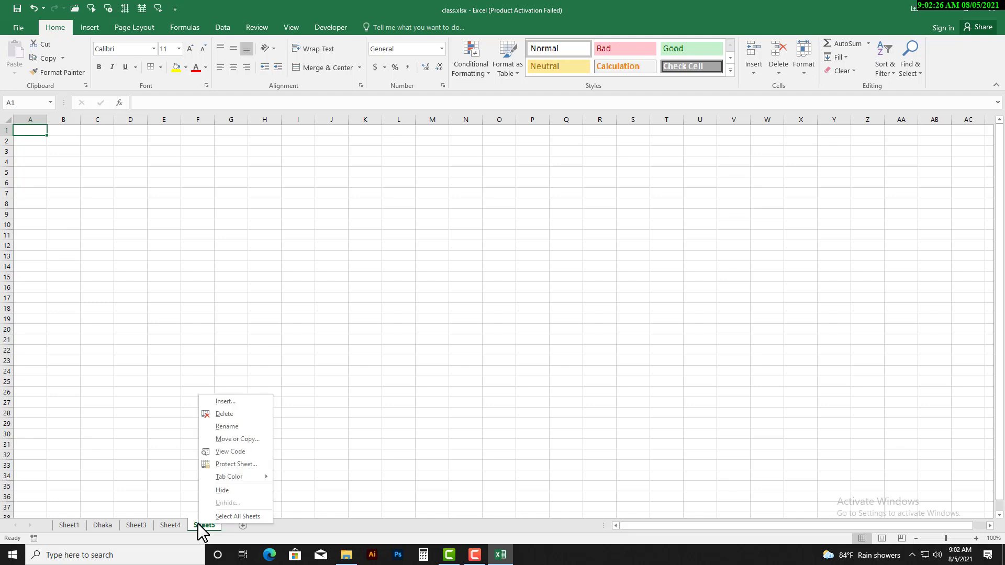
click(232, 415)
right_click(176, 526)
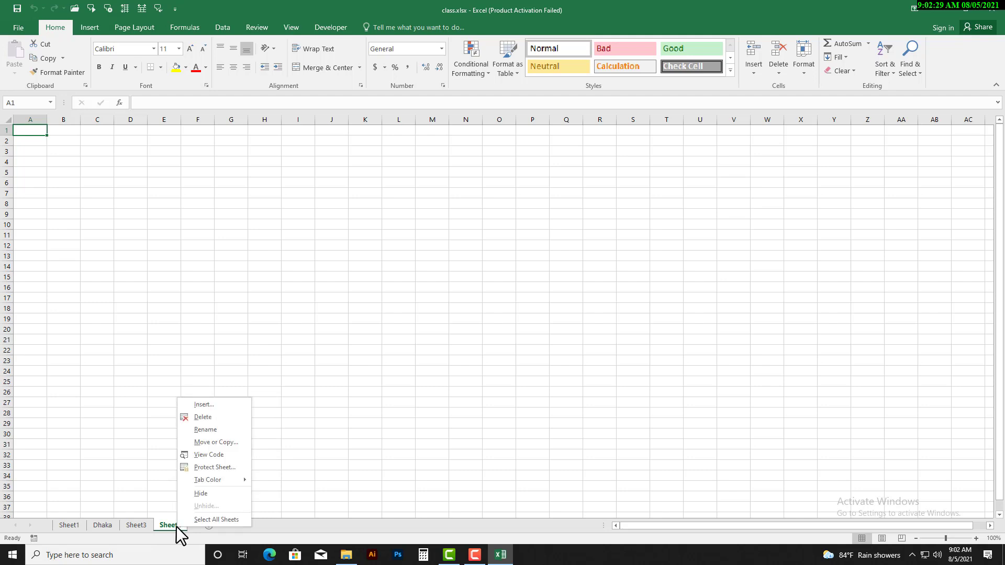
click(211, 417)
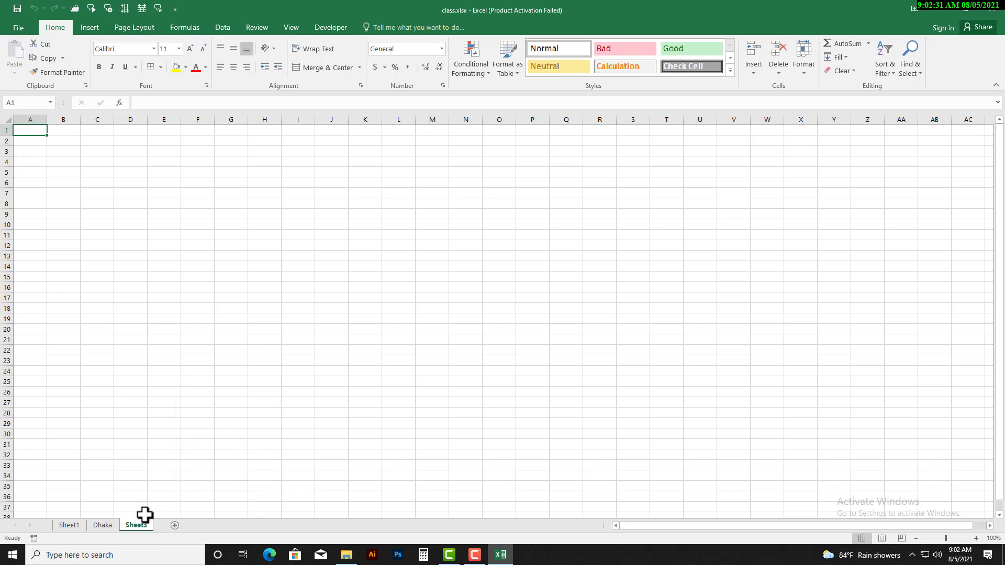
right_click(137, 524)
click(173, 416)
Add three more blank sheets, and move the Dhaka sheet to the end of the sheet order, after Sheet8.
click(141, 526)
click(175, 525)
click(208, 526)
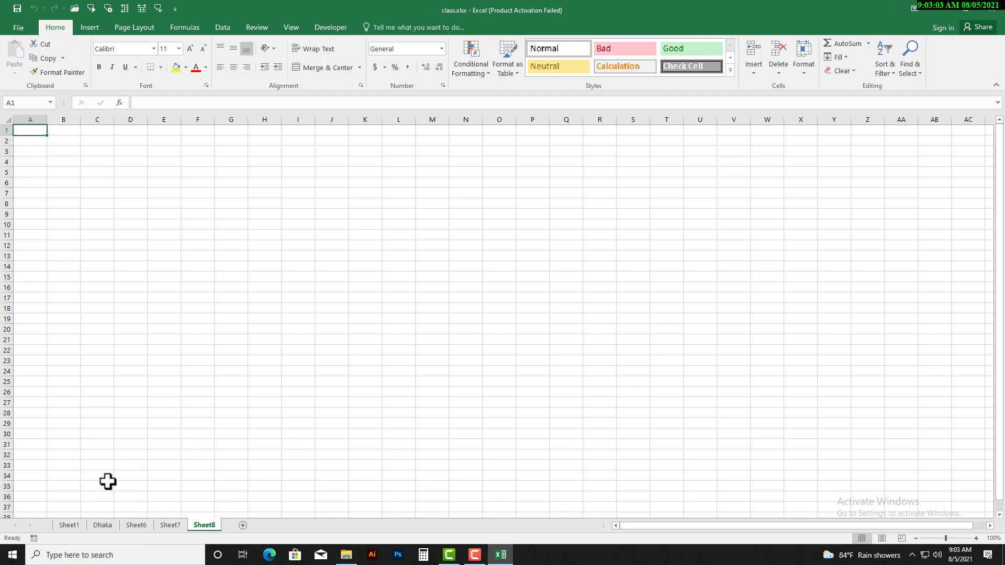
click(101, 527)
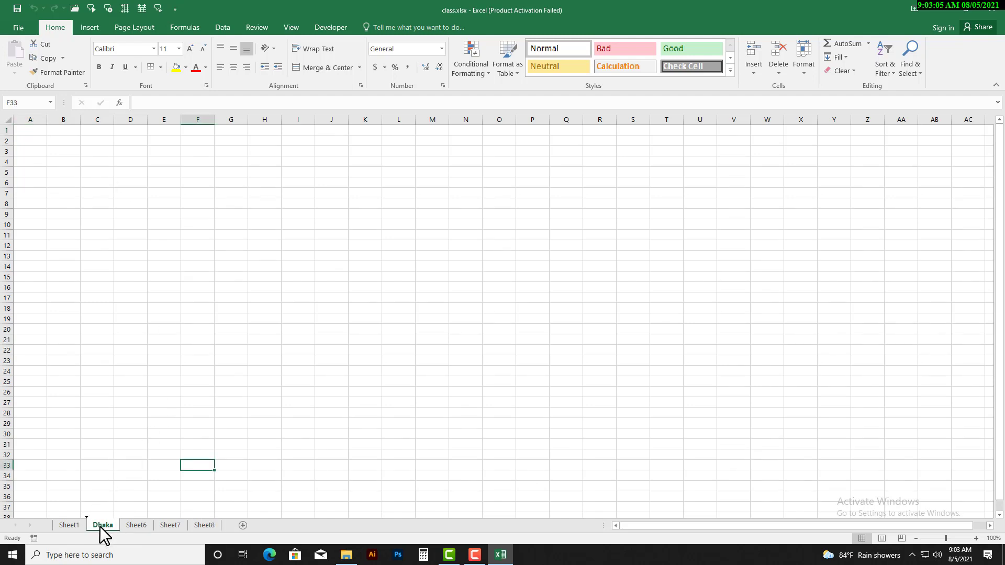
drag(173, 528, 253, 522)
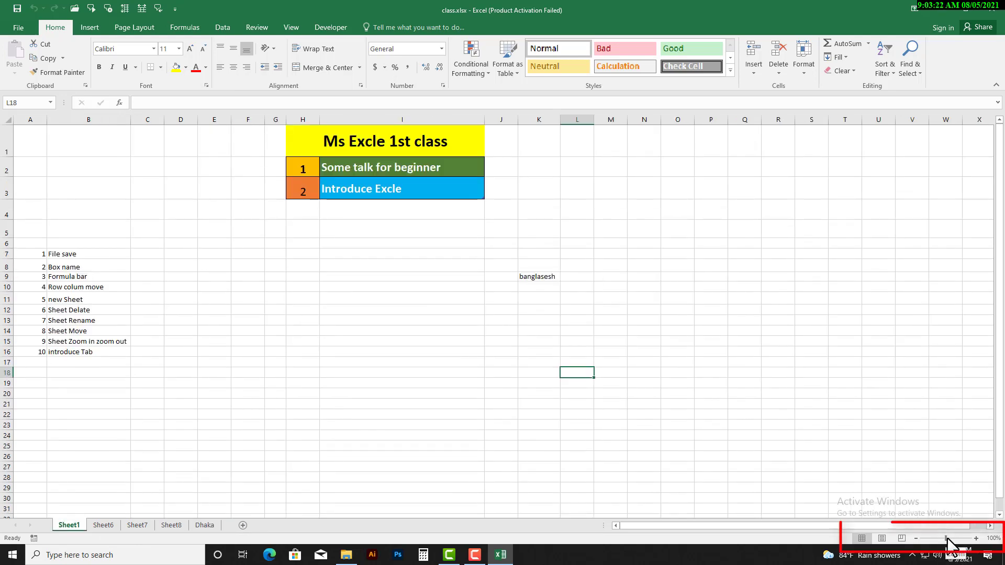
Zoom Sheet1 in to 150% and bring its title row back into view.
drag(948, 538, 949, 539)
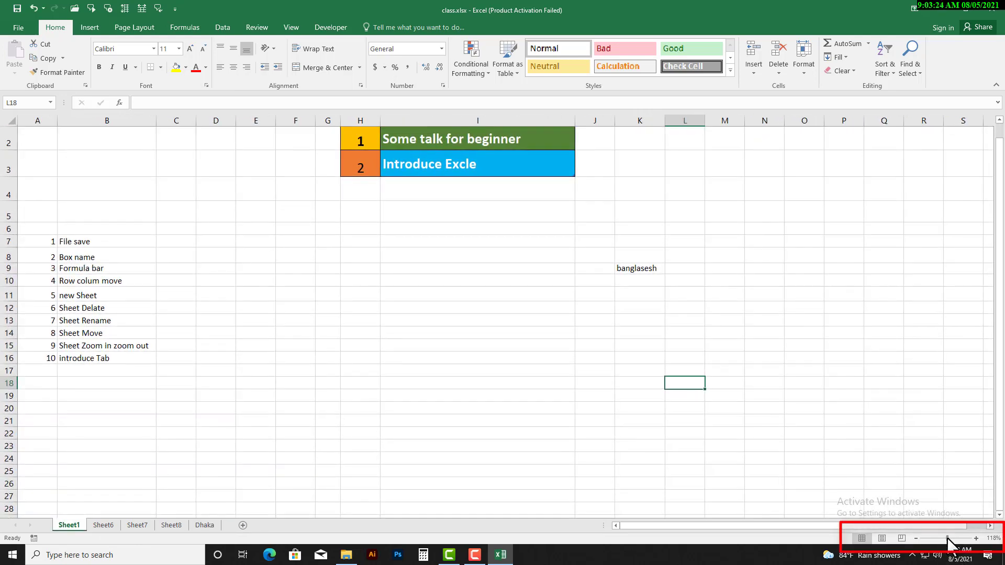
click(976, 538)
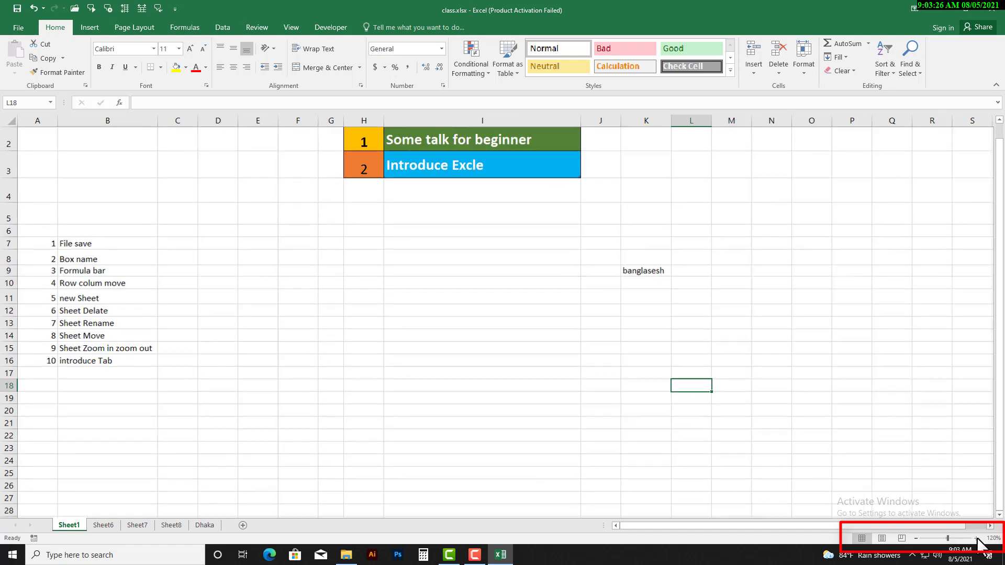
click(976, 538)
click(977, 538)
click(977, 538)
scroll(822, 384, up, 1)
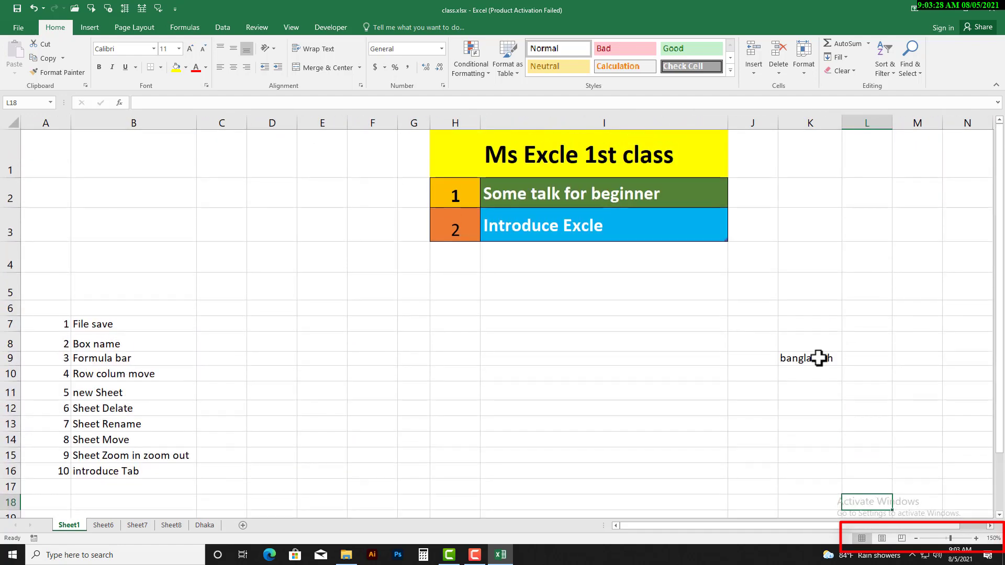
Zoom Sheet1 out in steps to 80%.
click(916, 538)
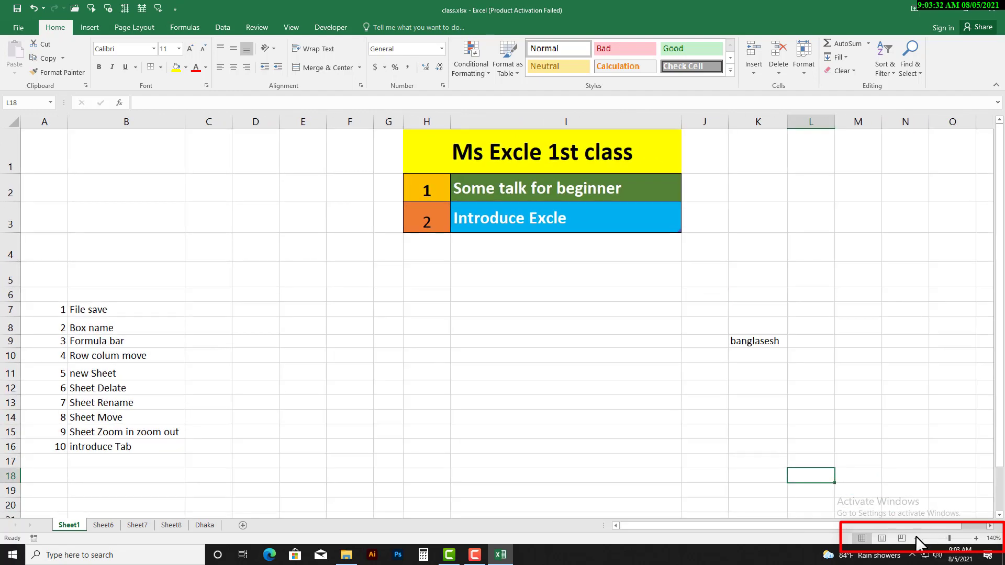
click(916, 538)
click(916, 538)
click(916, 538)
click(917, 538)
click(916, 538)
click(916, 538)
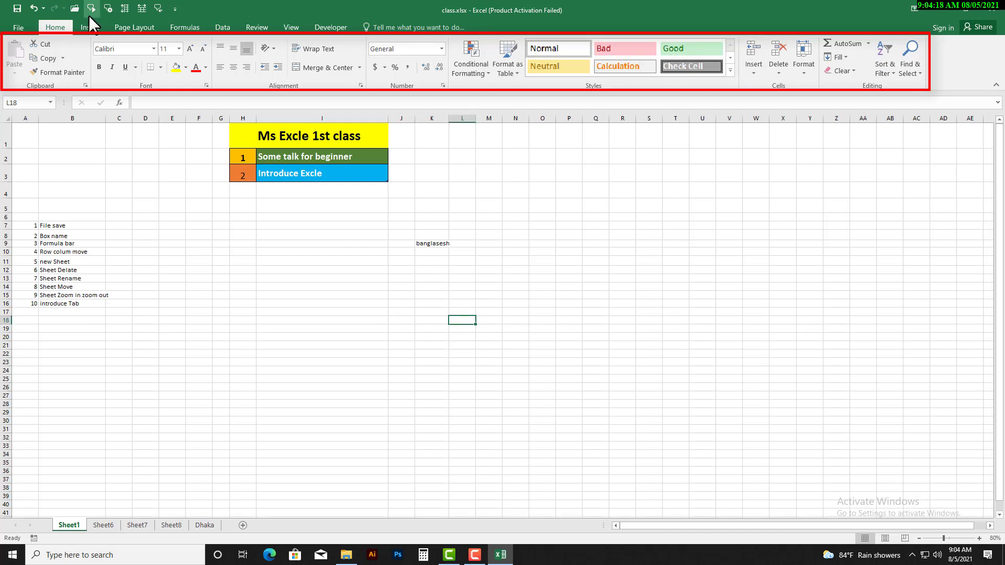
Examine the Insert, Page Layout, Formulas, Data, Review, View and Developer command sets in turn.
click(90, 29)
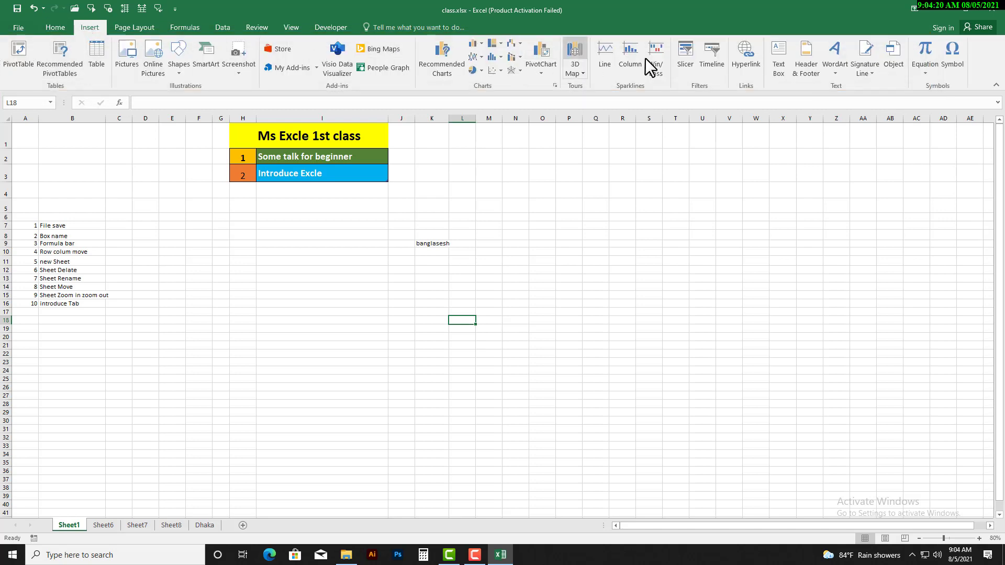
click(128, 28)
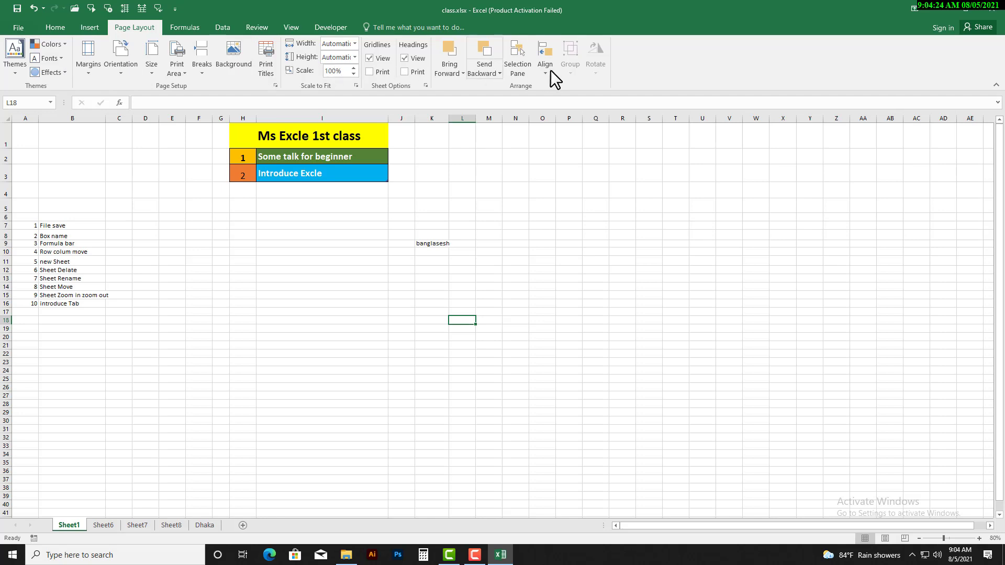
click(193, 28)
click(229, 27)
click(253, 25)
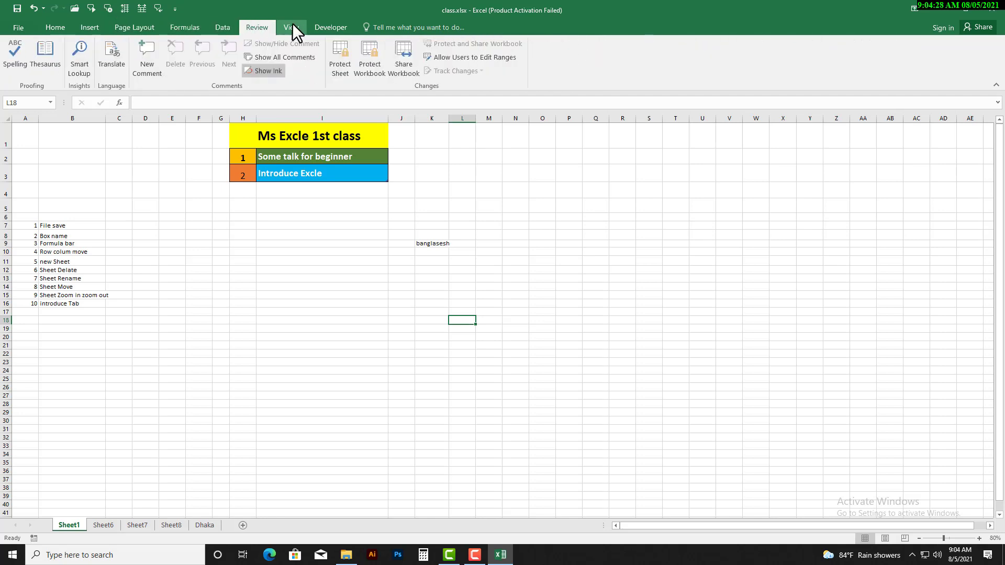
click(291, 26)
click(331, 27)
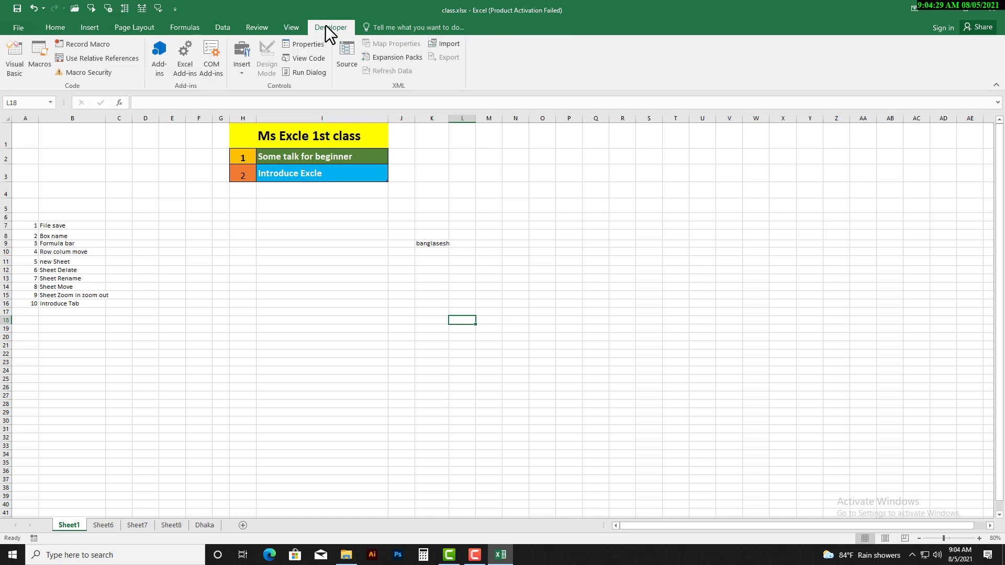
Return to the Home command set and select the File save entry in cell B7 of the topic list.
click(248, 296)
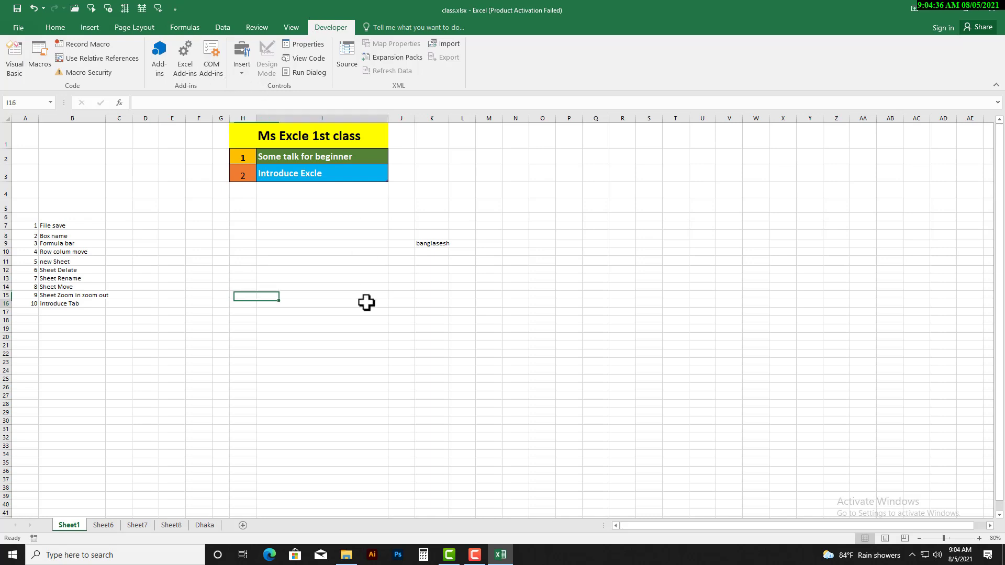
click(365, 303)
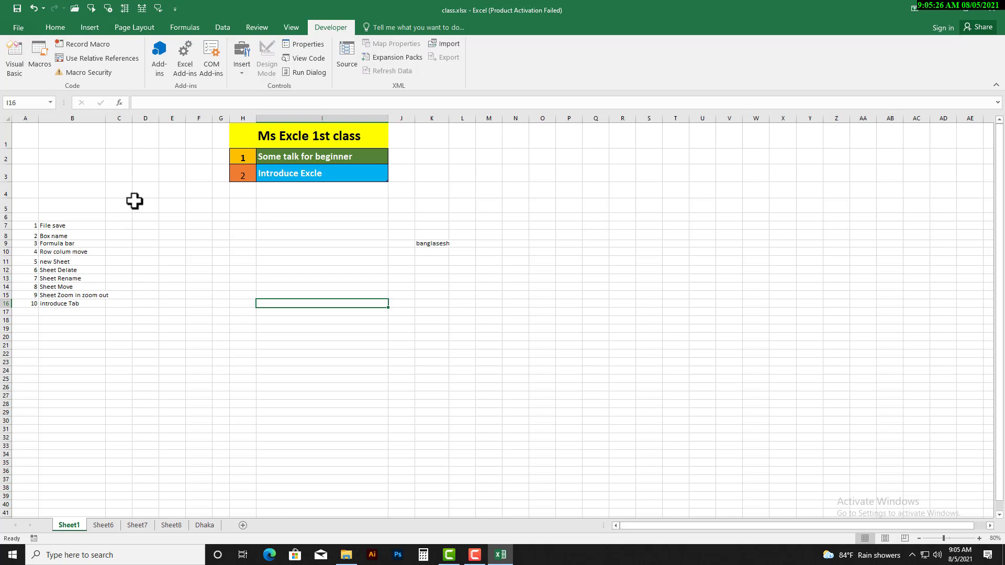
click(53, 27)
click(42, 225)
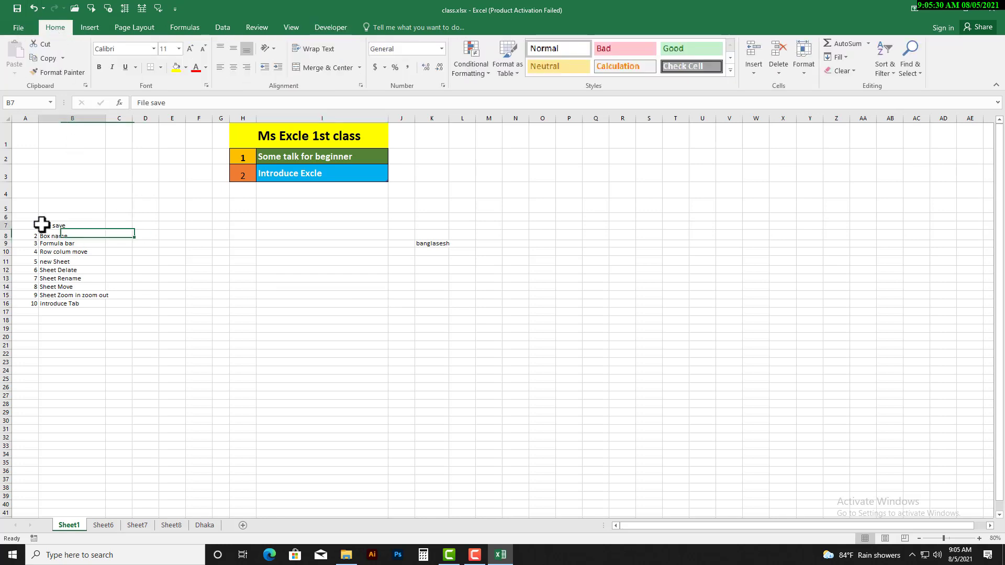
Look at the Save As locations and the file-saving dialog for the class workbook, and return to the sheet without saving.
click(18, 27)
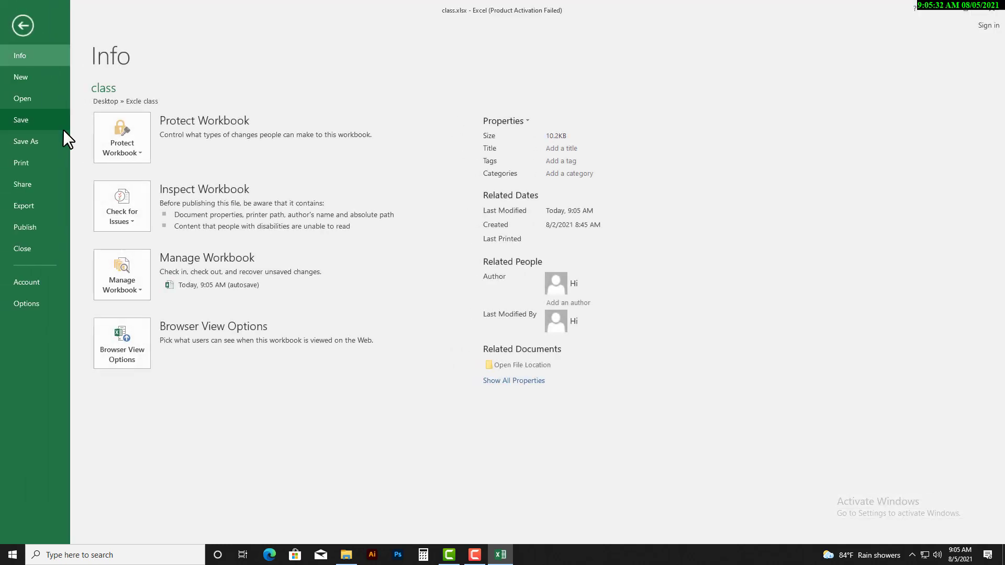
click(30, 143)
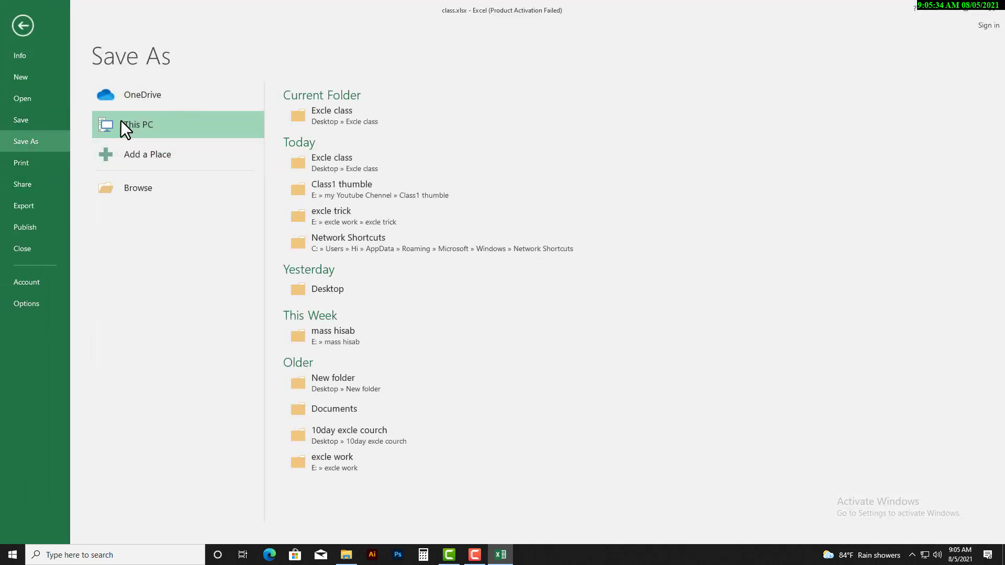
click(161, 195)
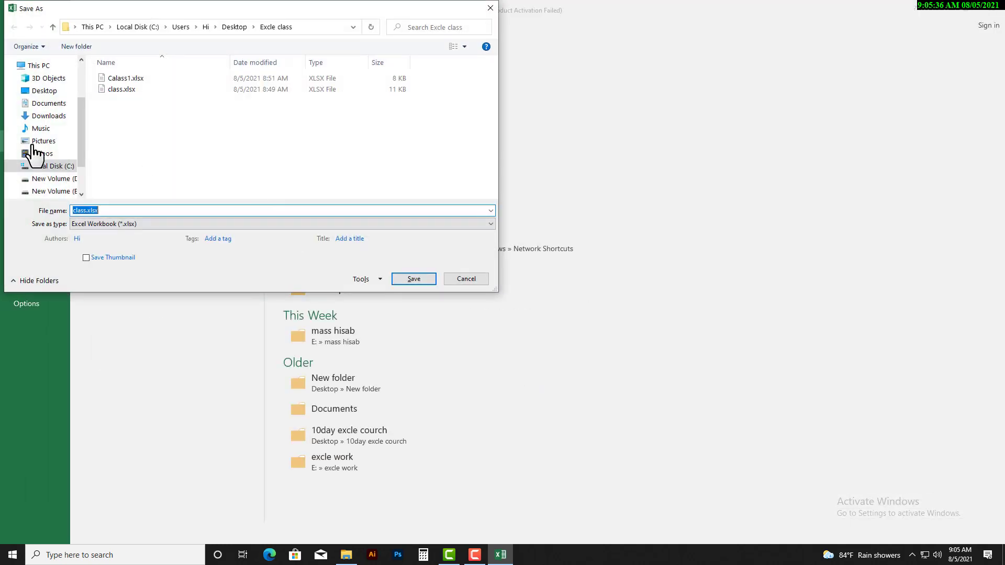
click(464, 278)
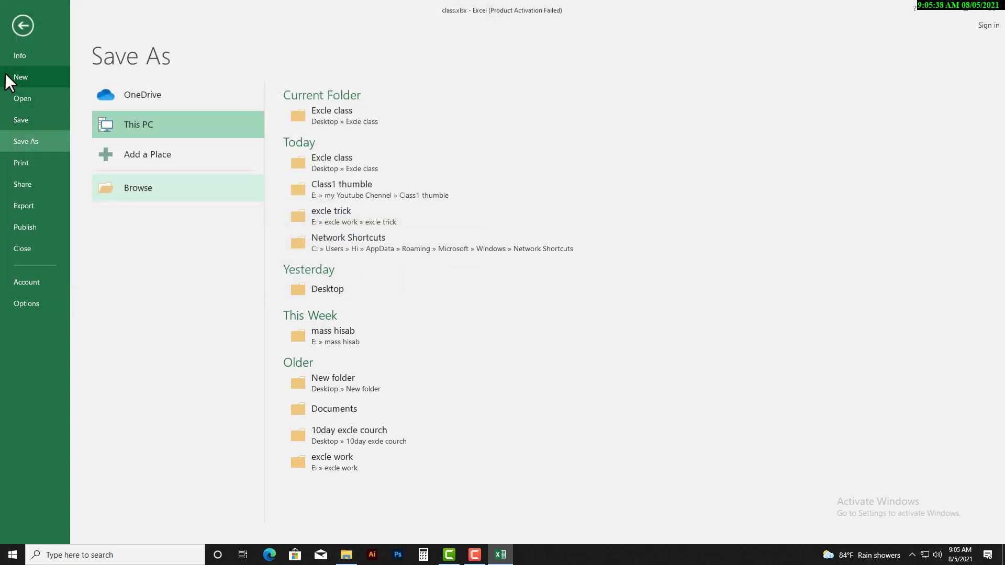
click(28, 24)
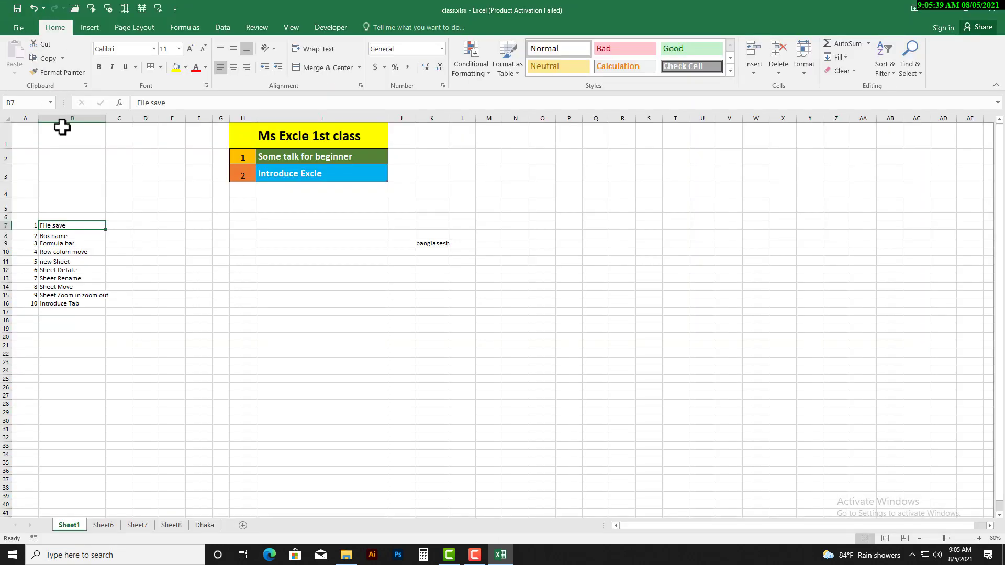
Select the Box name entry in B8, the range F12:S31 and several empty cells to compare their references in the Name Box.
click(68, 235)
click(203, 284)
drag(203, 284, 747, 334)
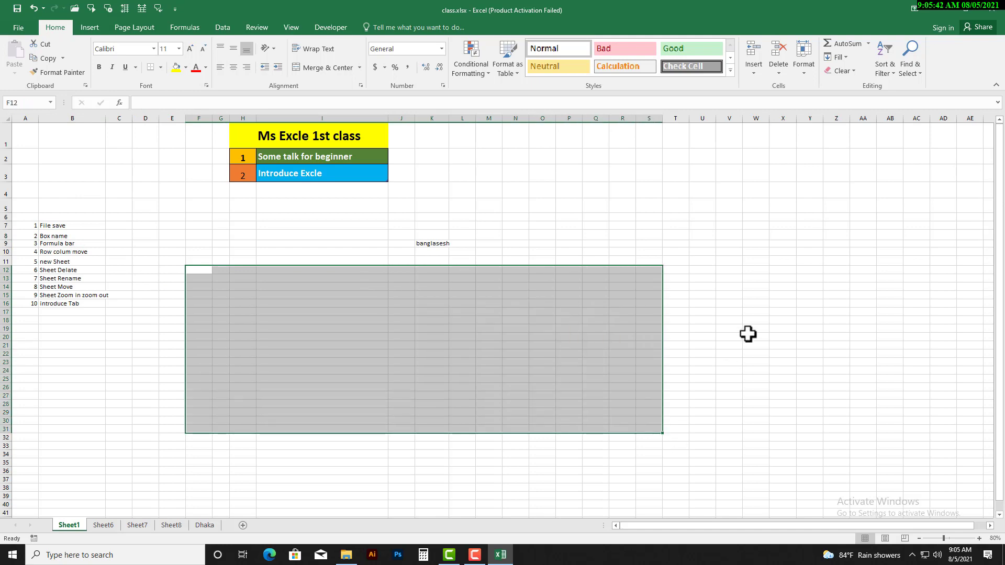
click(747, 335)
click(272, 250)
click(198, 262)
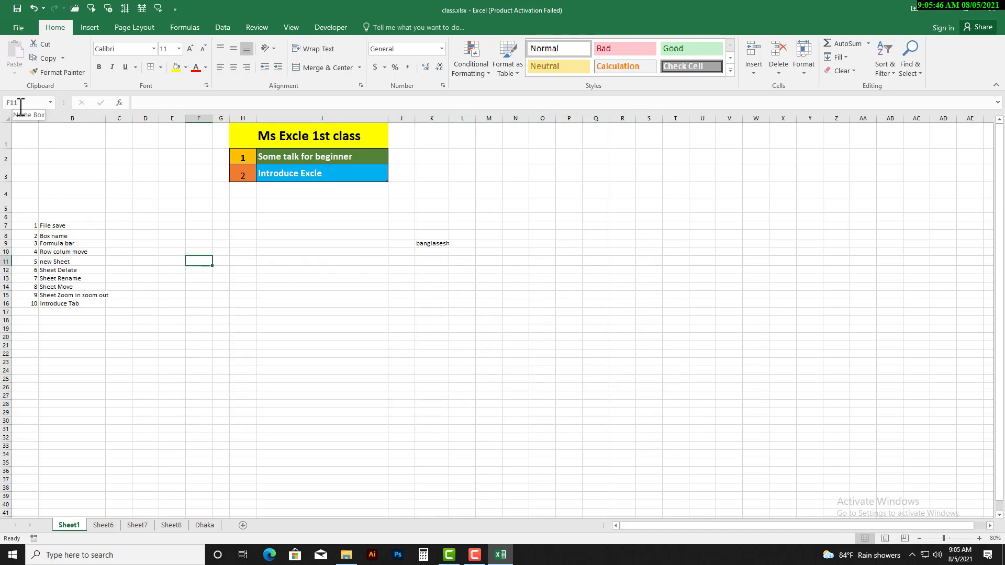
click(126, 206)
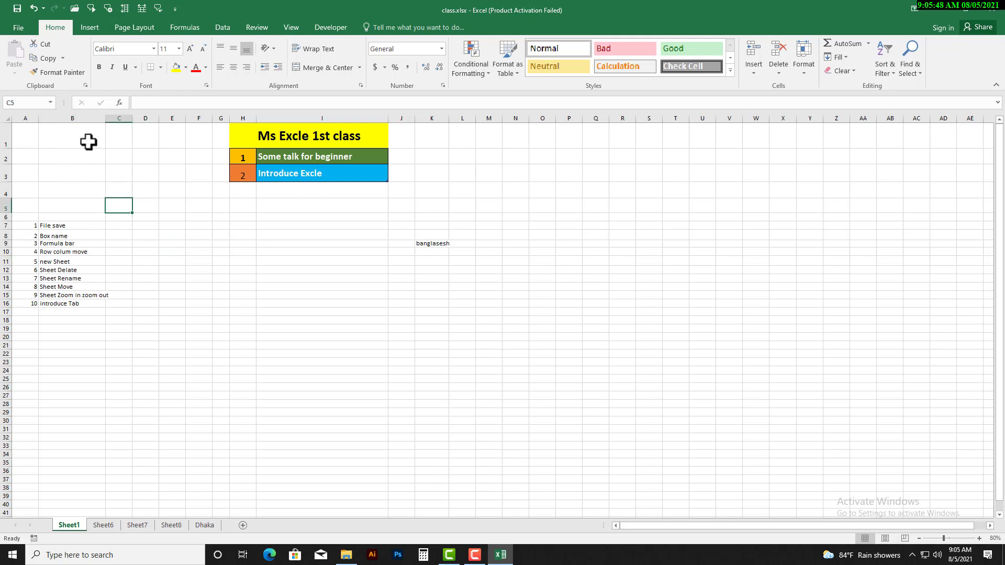
click(142, 172)
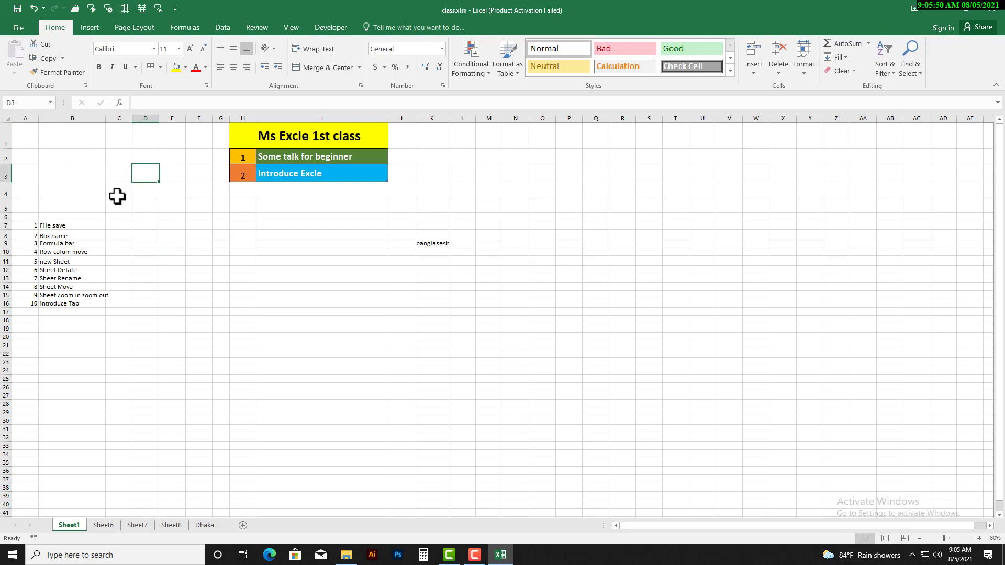
click(169, 352)
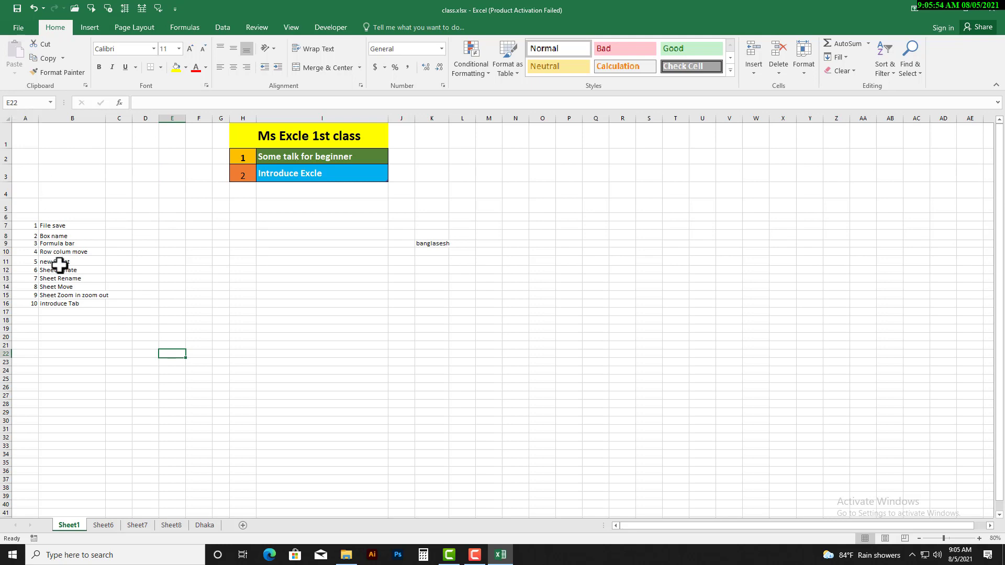
Examine the formula bar with the Formula bar entry in B9 and empty cell F11, placing the insertion point in it for F11.
click(68, 245)
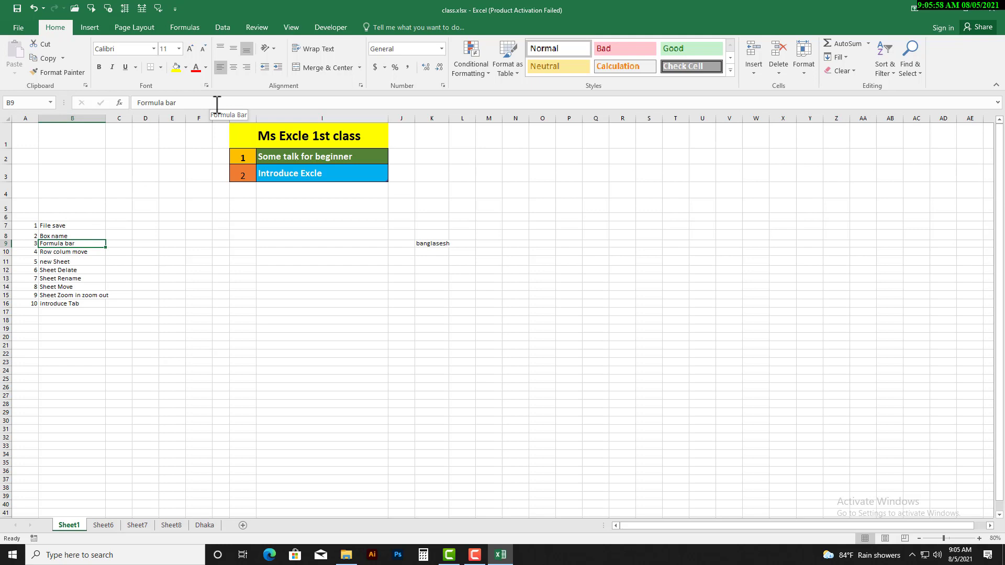
click(189, 260)
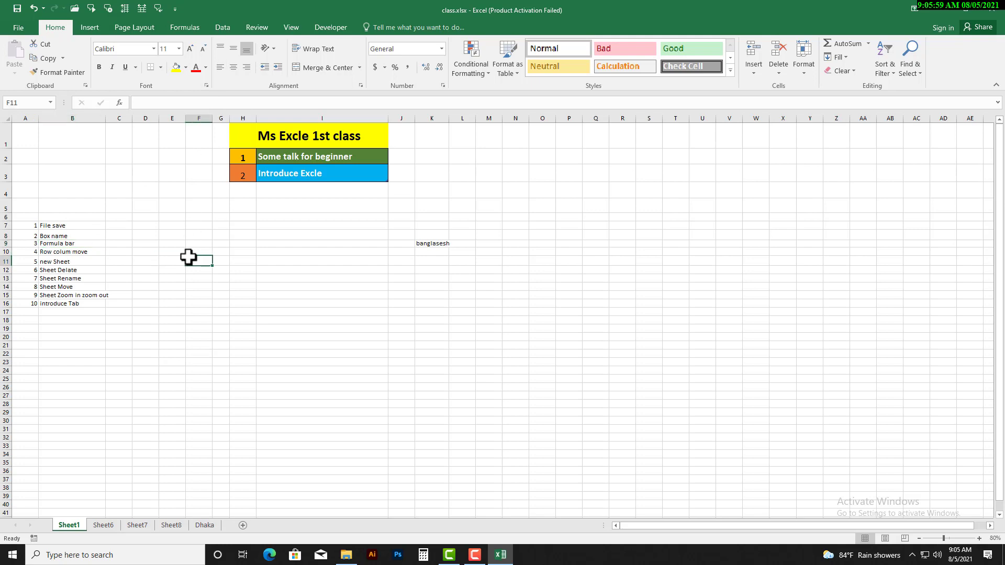
click(184, 101)
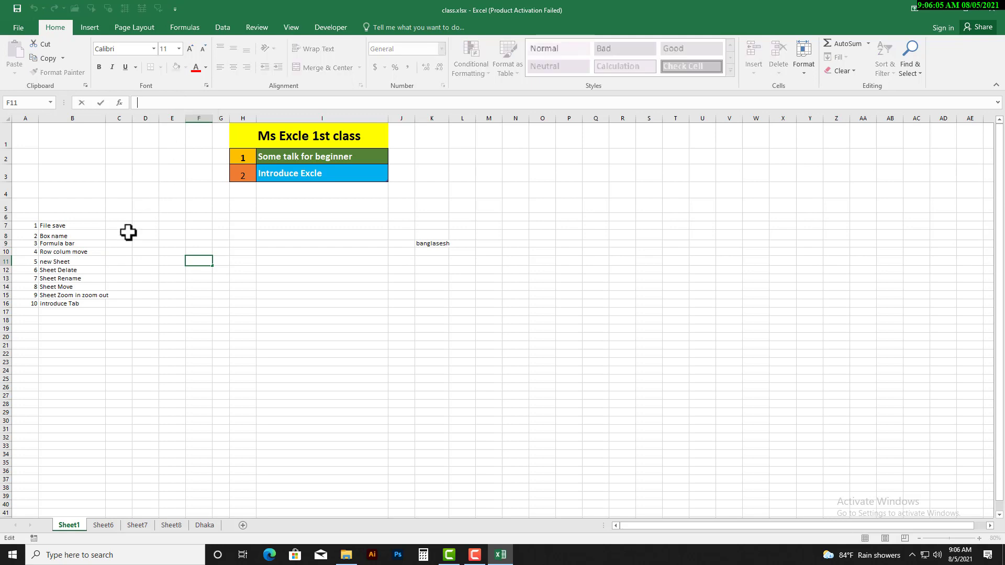
Select the Row colum move entry in B10, narrow and AutoFit column B, and slightly reduce the height of row 1.
click(77, 253)
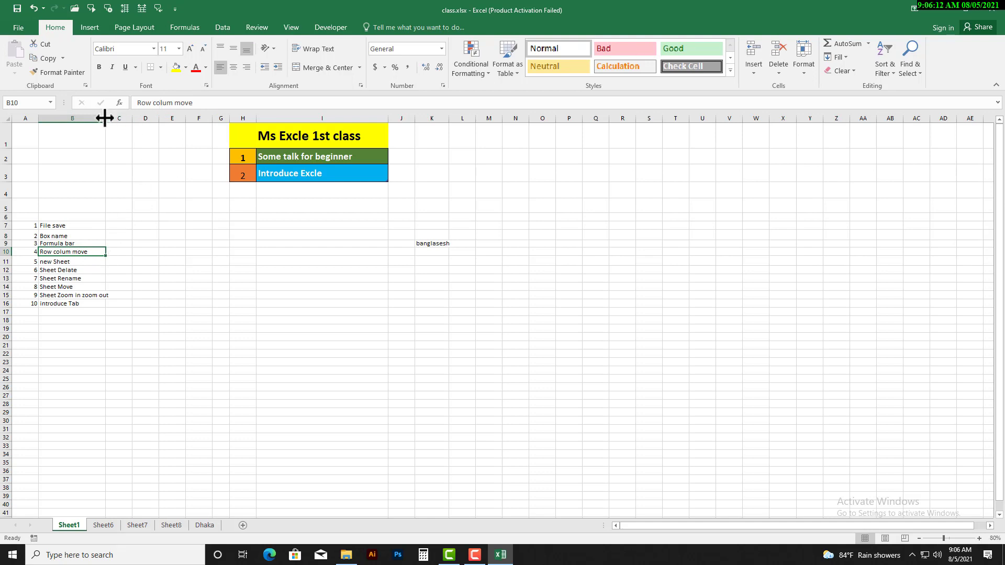
drag(105, 119, 72, 116)
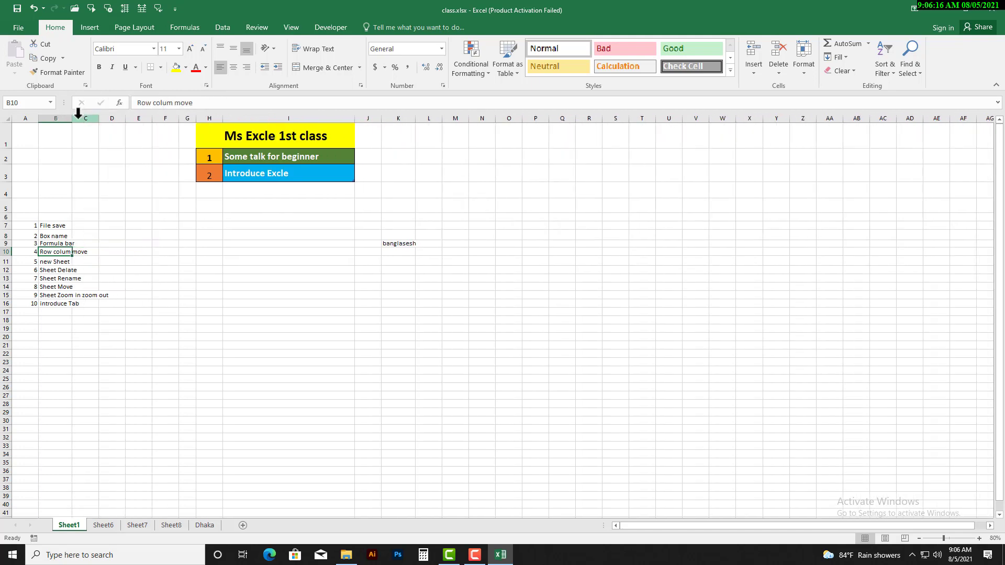
double_click(72, 117)
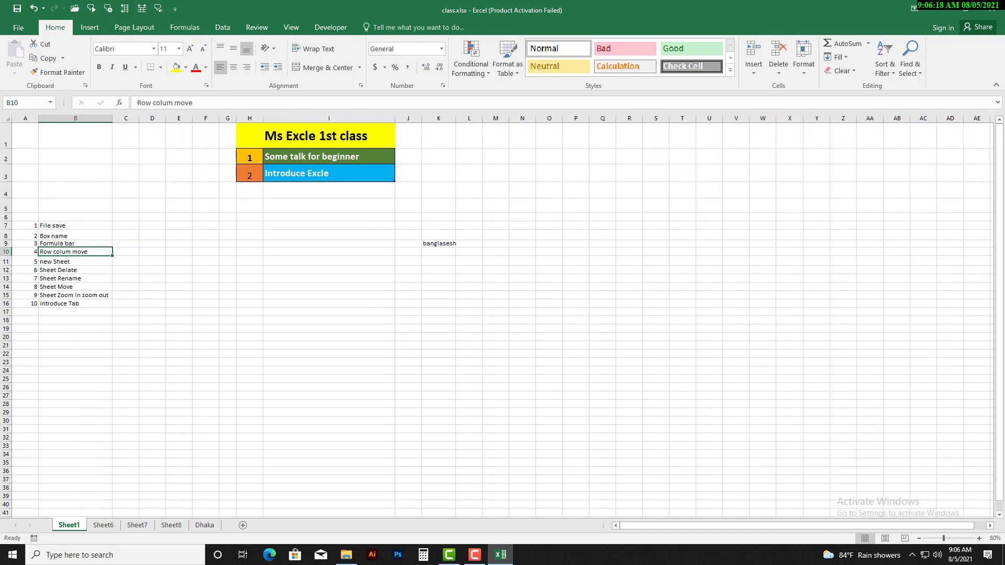
mouse_move(9, 149)
mouse_down()
mouse_move(10, 163)
mouse_move(8, 140)
mouse_up()
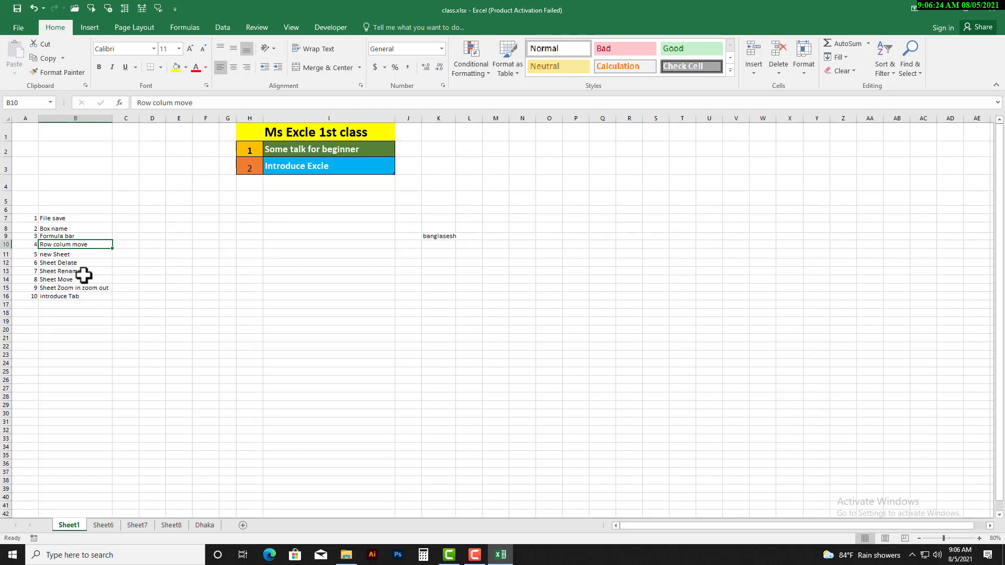
Add two new worksheets after Sheet1 and return to Sheet1.
click(243, 526)
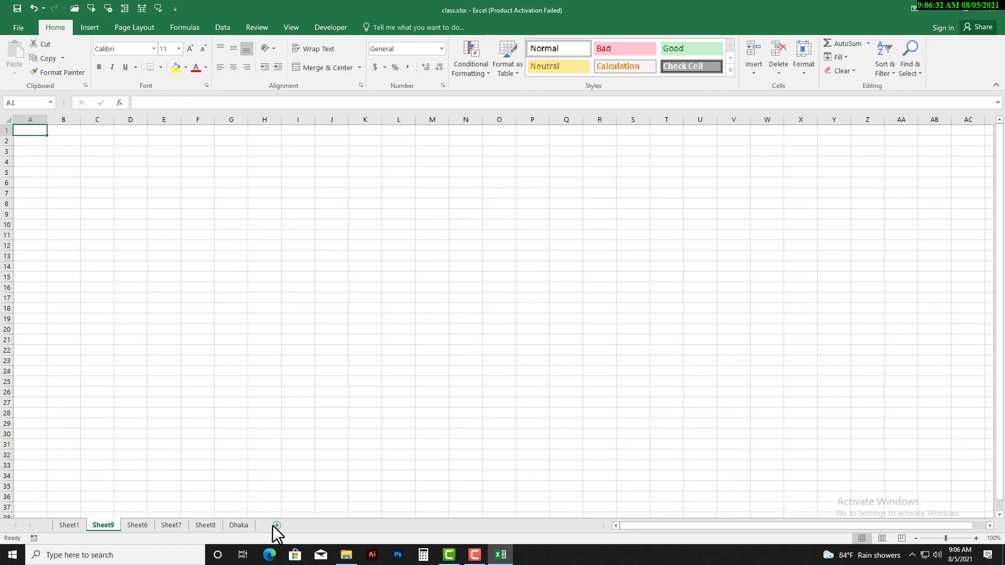
click(275, 525)
click(79, 523)
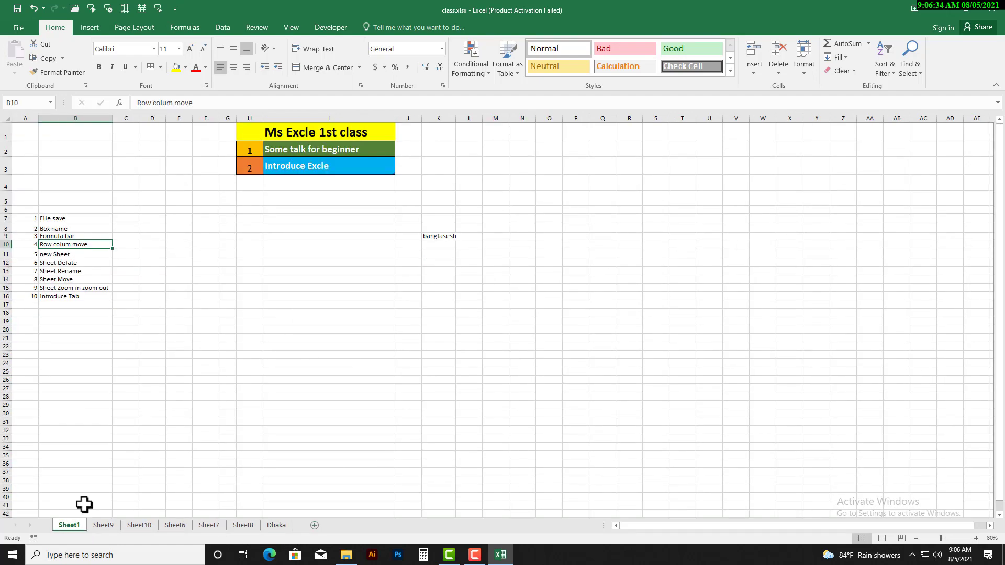
Delete the Dhaka, Sheet8 and Sheet7 worksheets.
right_click(280, 526)
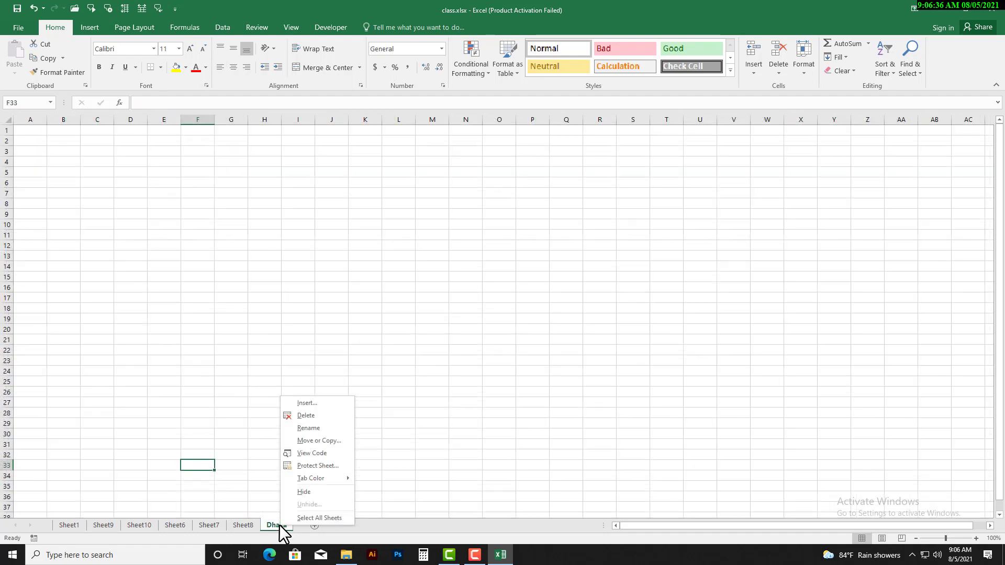
click(306, 415)
right_click(244, 524)
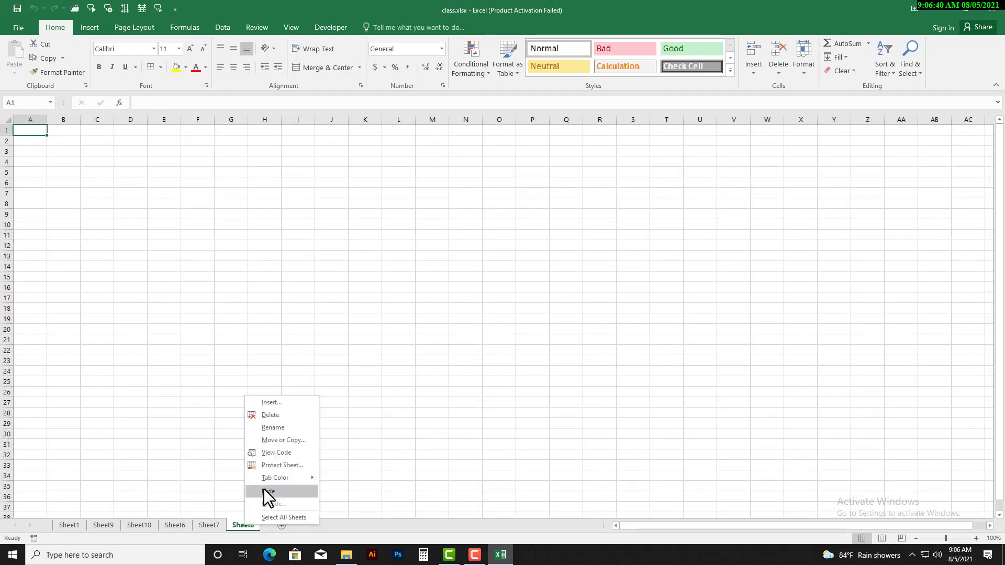
click(272, 419)
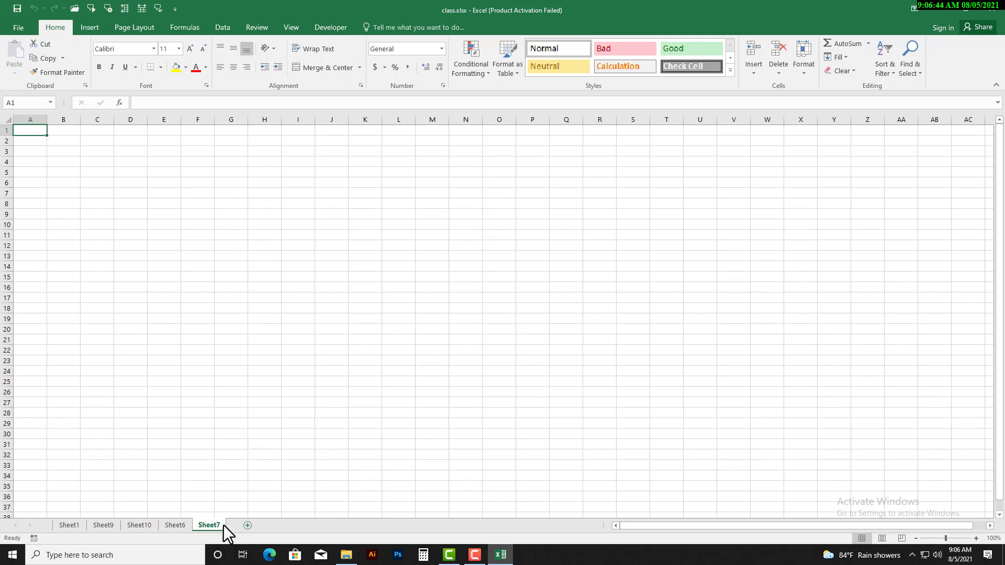
right_click(223, 525)
click(251, 417)
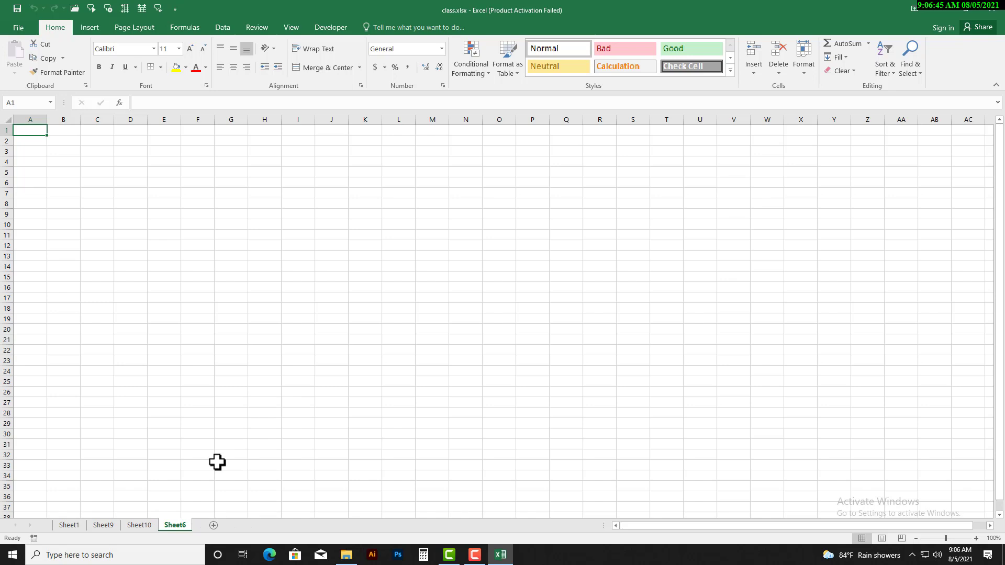
Rename Sheet6 as ckljvhzkljbvhdz.
right_click(185, 523)
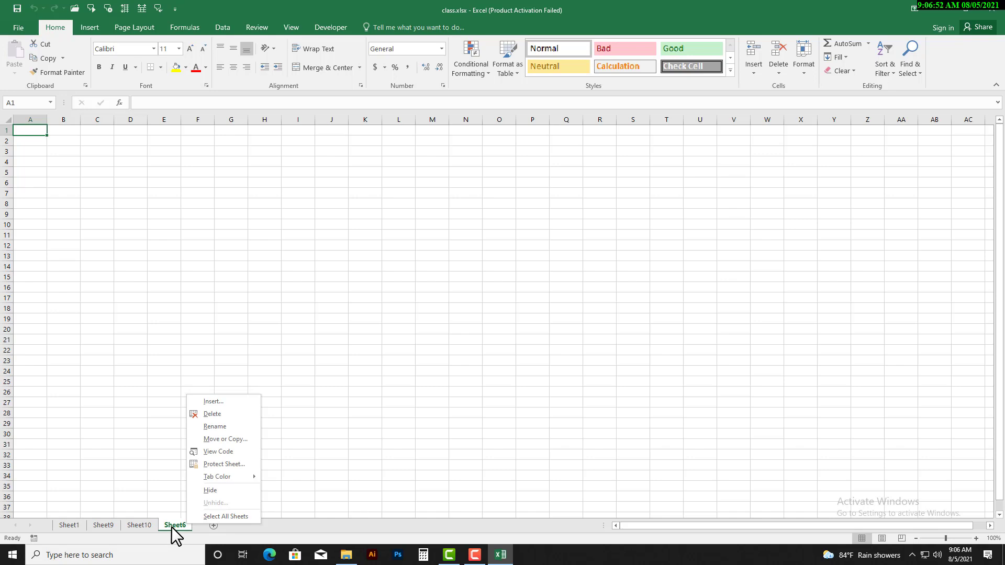
click(212, 426)
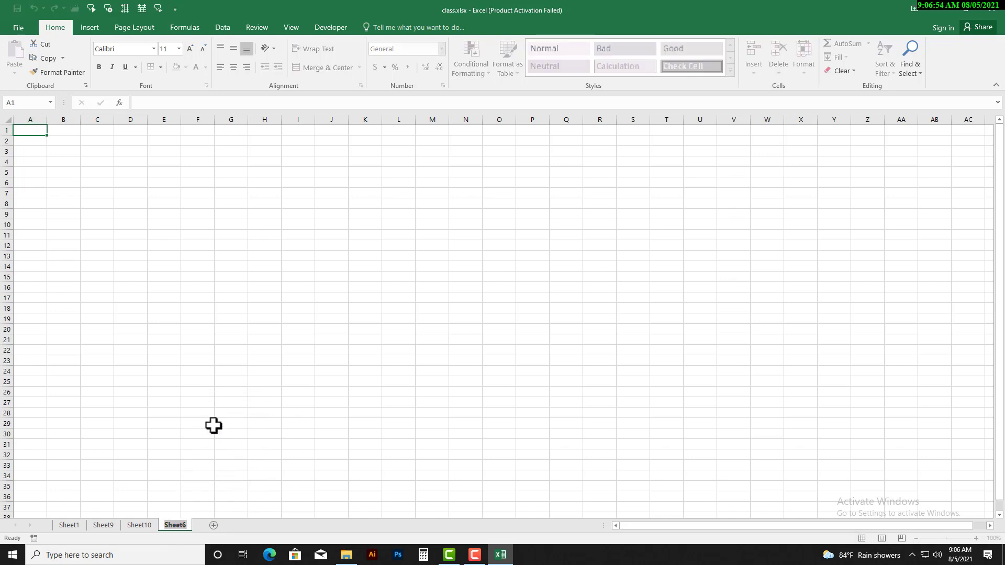
text(ckljvhzkljbvhdz)
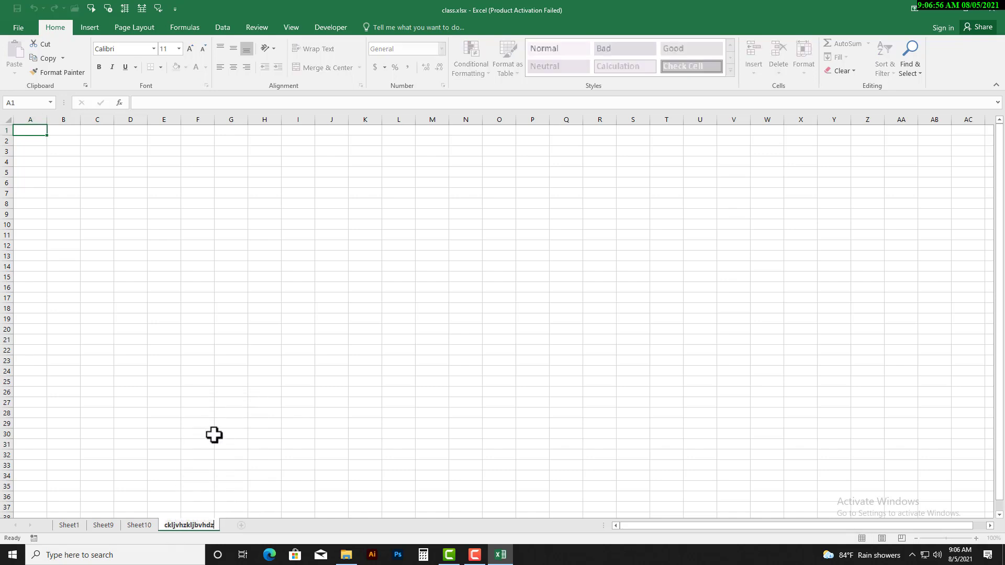
key(Return)
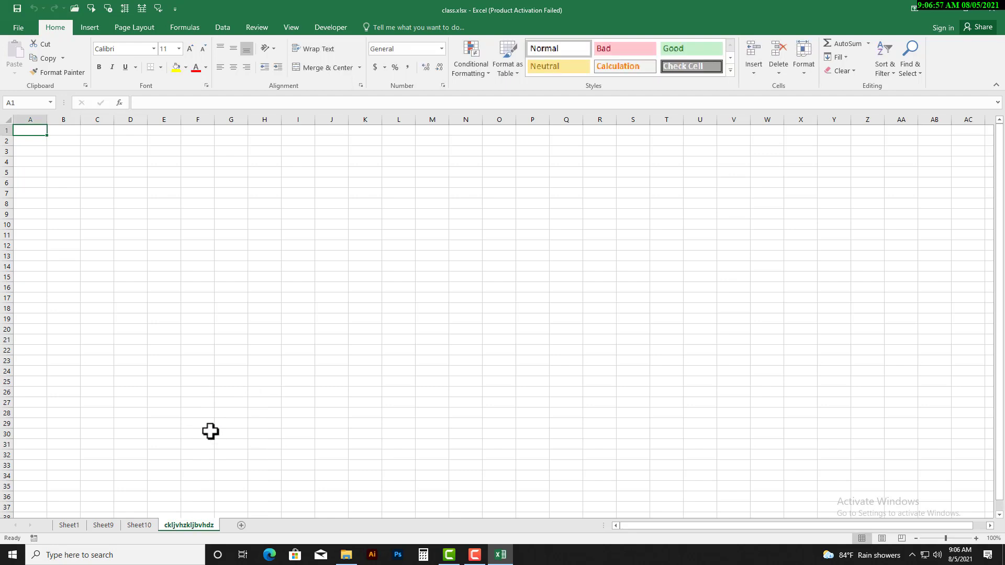
Switch to Sheet1 and zoom it in to 100% and out to 10%.
click(67, 526)
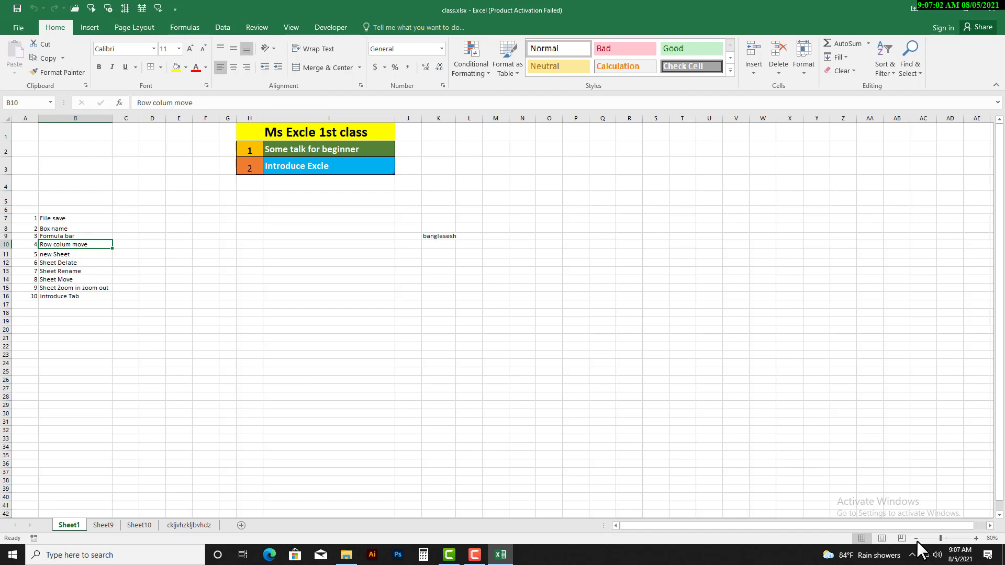
click(977, 539)
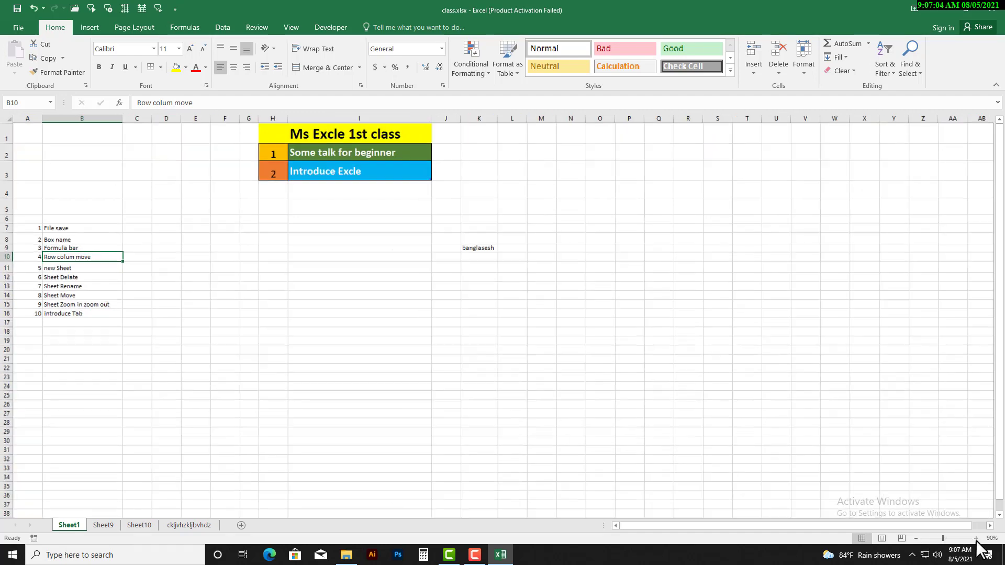
click(976, 539)
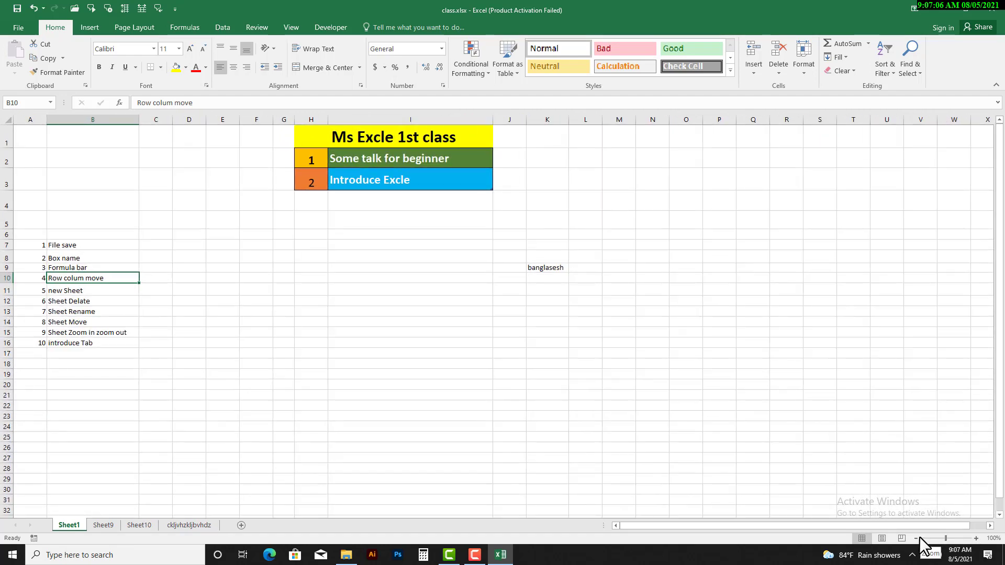
click(919, 538)
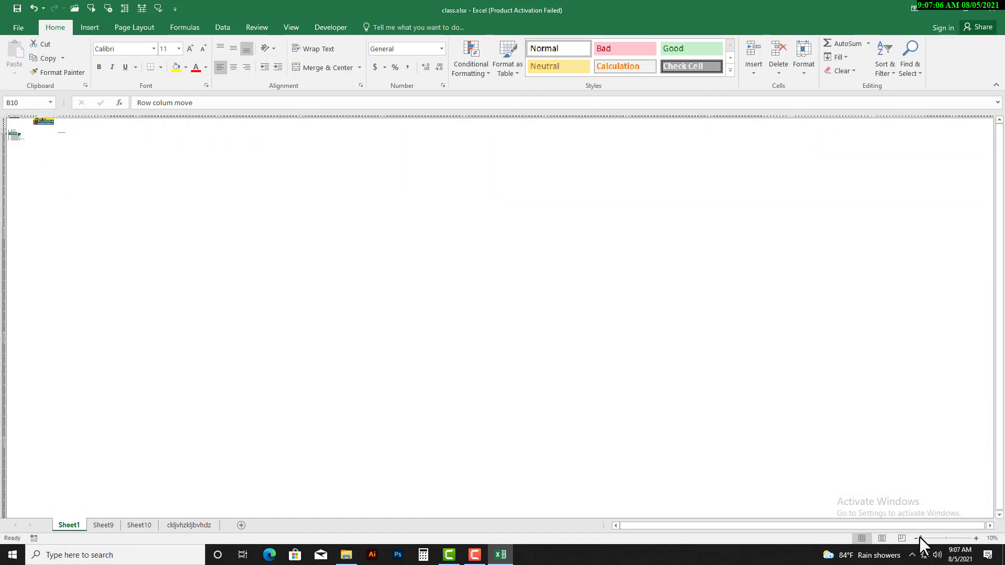
Zoom Sheet1 back in gradually to 110%.
click(975, 538)
click(974, 537)
click(974, 537)
click(974, 537)
click(975, 537)
click(974, 538)
click(974, 538)
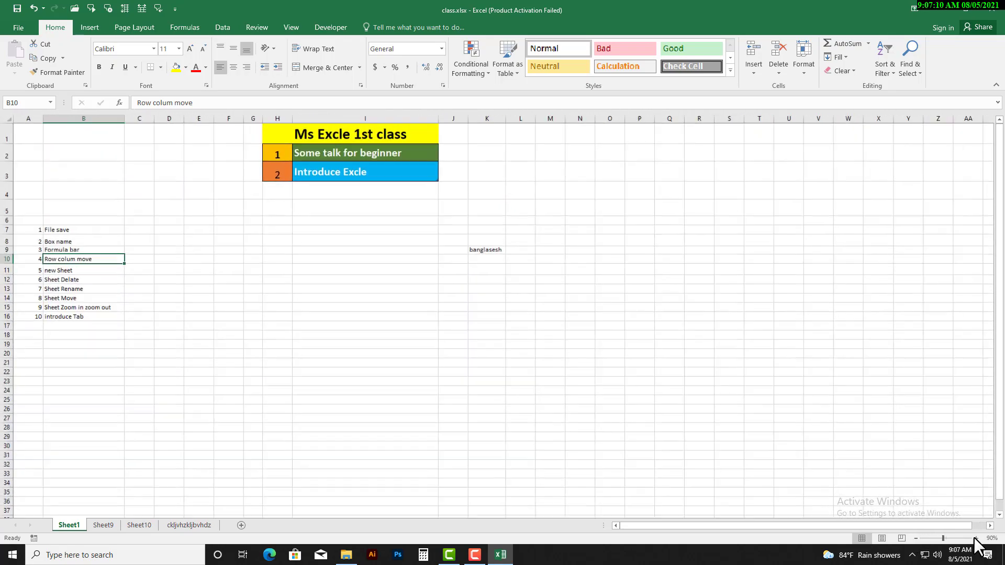
click(975, 537)
click(974, 537)
click(975, 537)
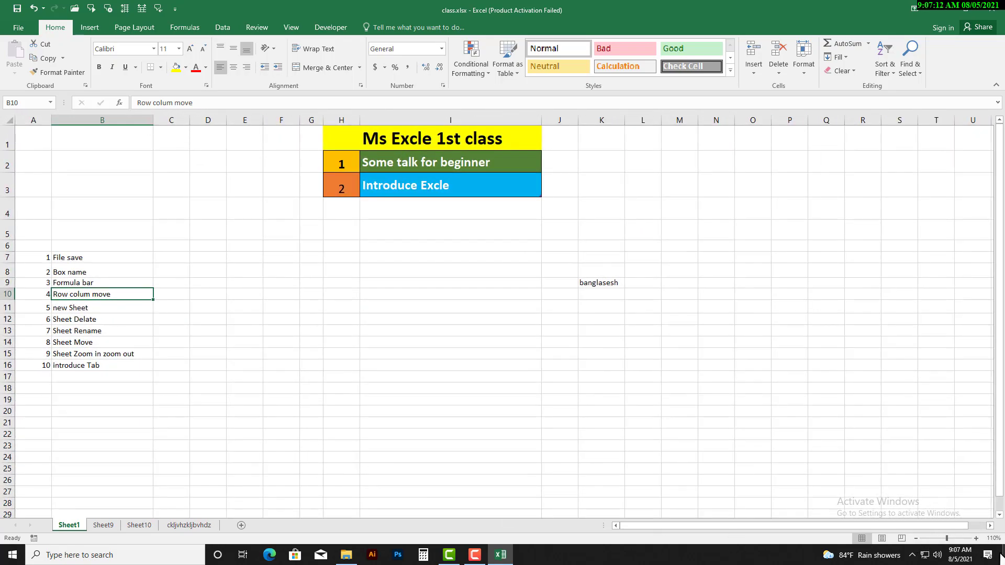
Look through the Developer, View and Review command sets and return to the Home commands.
click(333, 27)
click(291, 27)
click(257, 28)
click(55, 27)
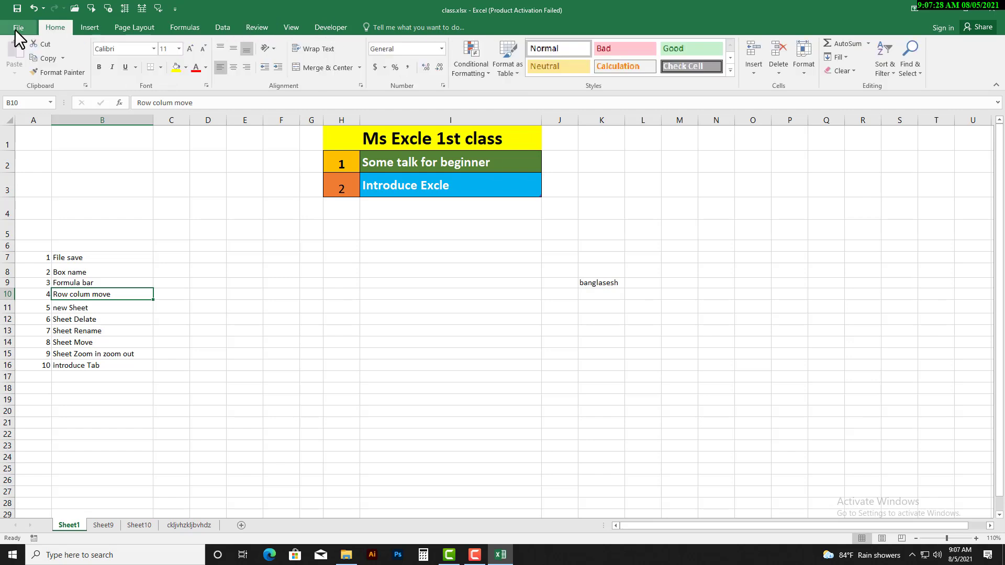